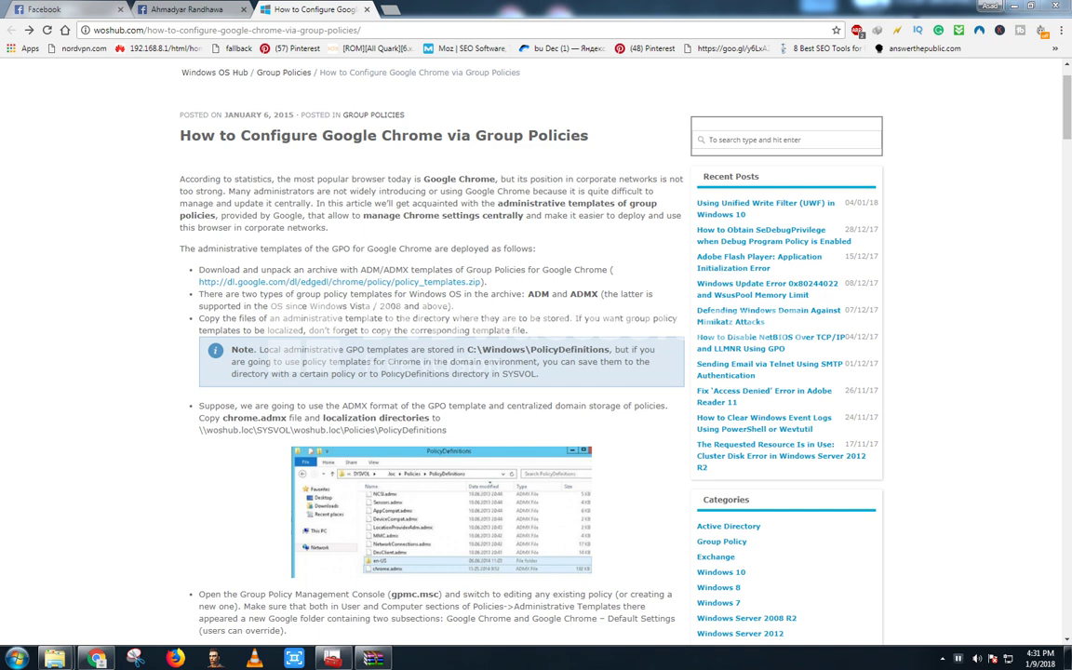
# - Create a new browser profile and open the chrome://extensions page in its window
pyautogui.click(988, 6)
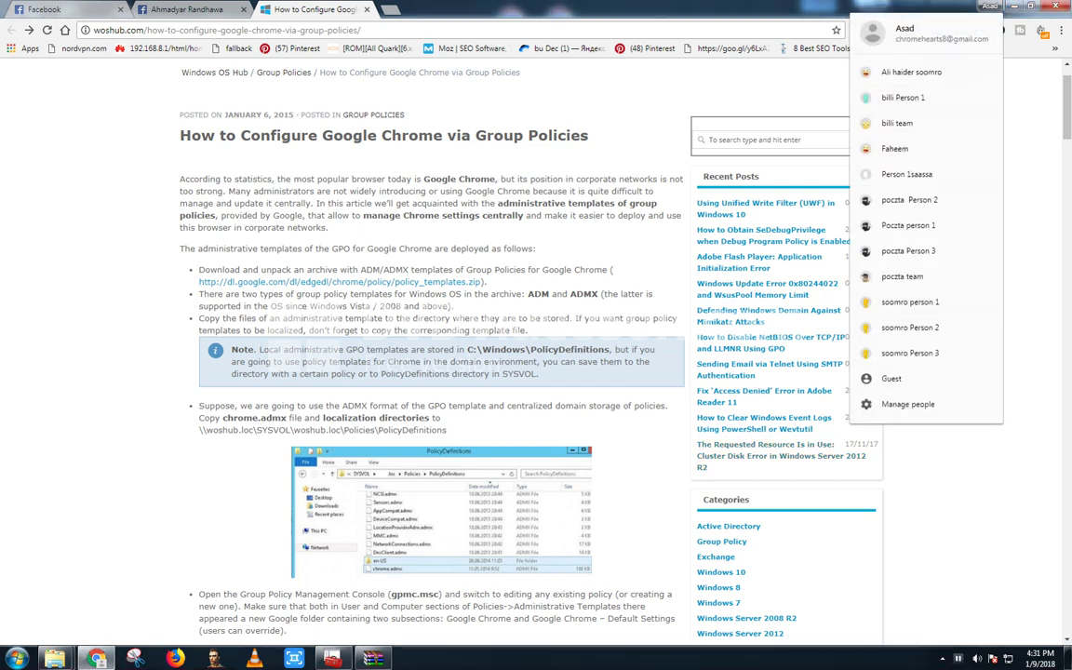
pyautogui.click(908, 404)
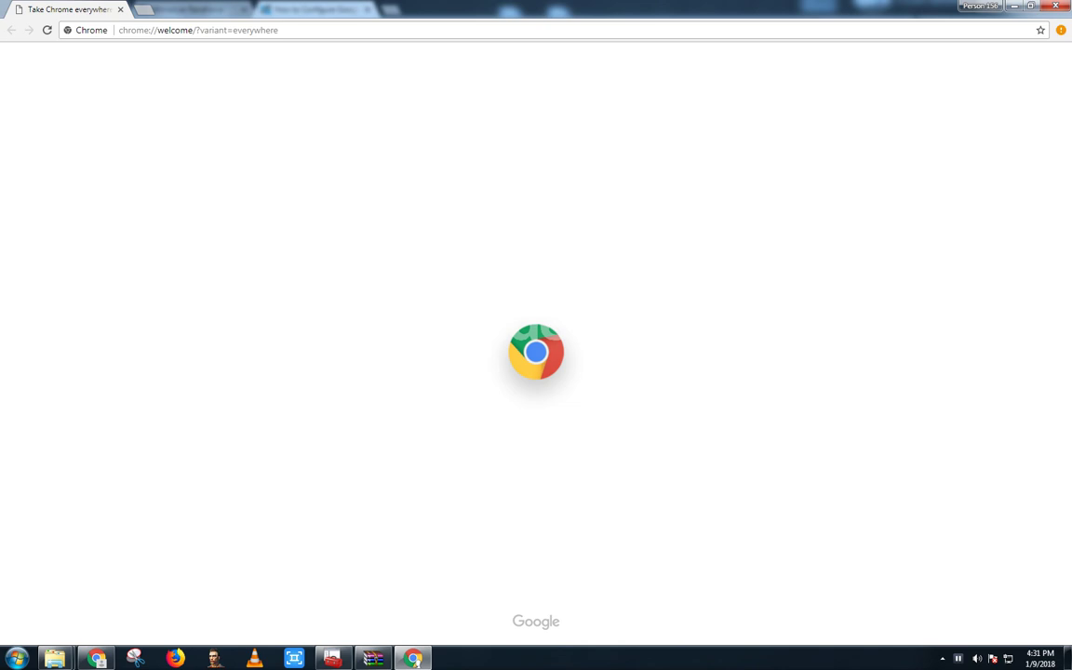
pyautogui.moveTo(156, 30); pyautogui.dragTo(279, 30)
pyautogui.press('BackSpace')
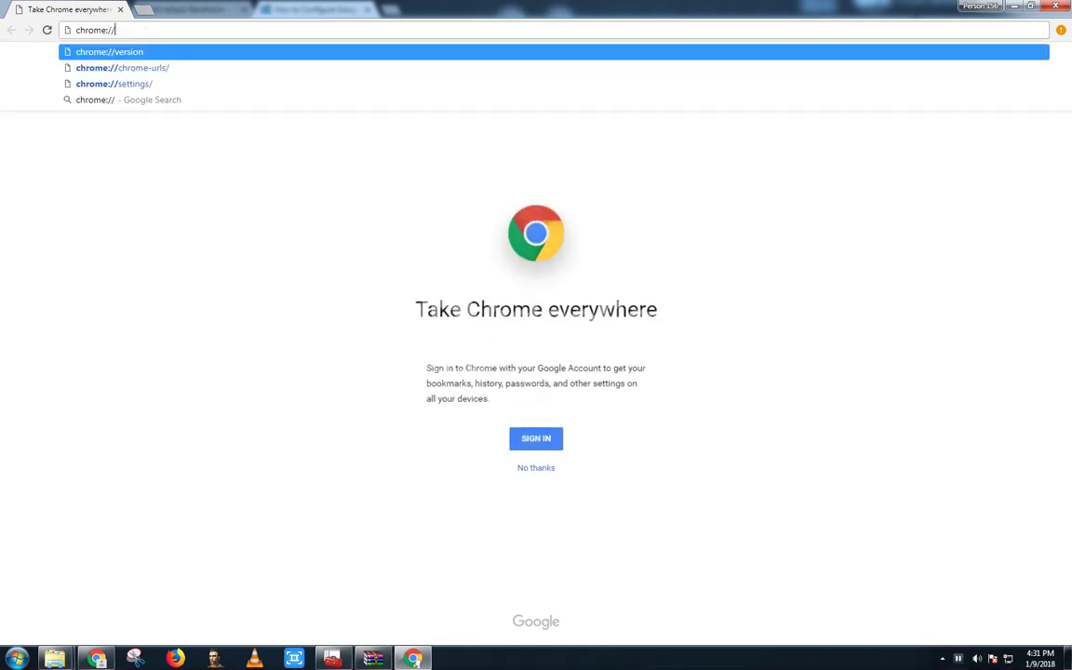
pyautogui.write('extensions')
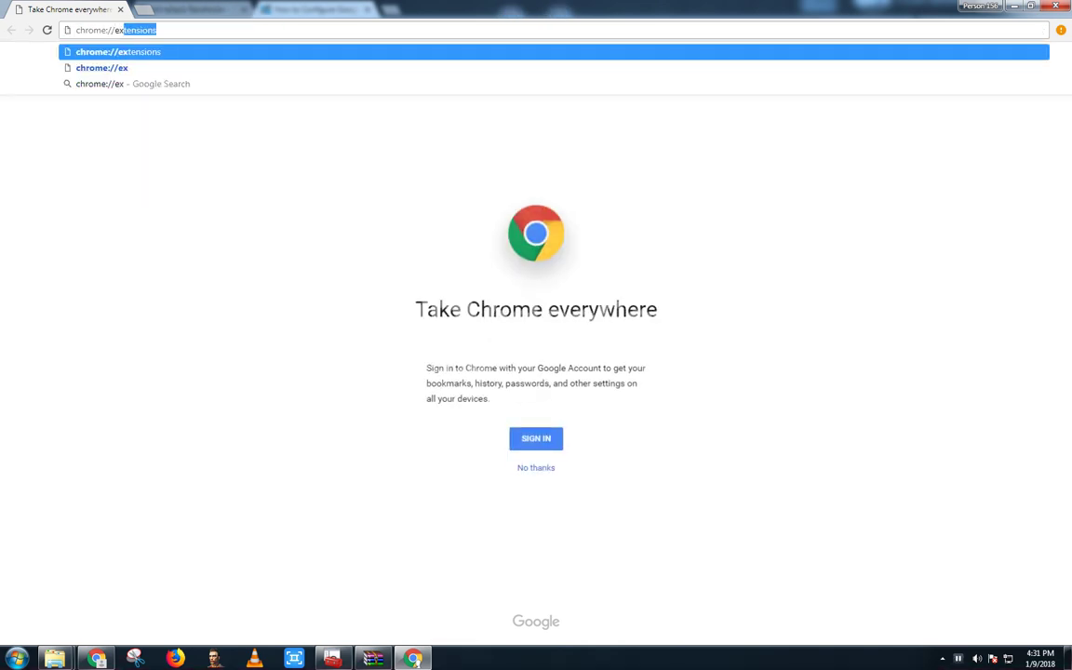
pyautogui.press('Return')
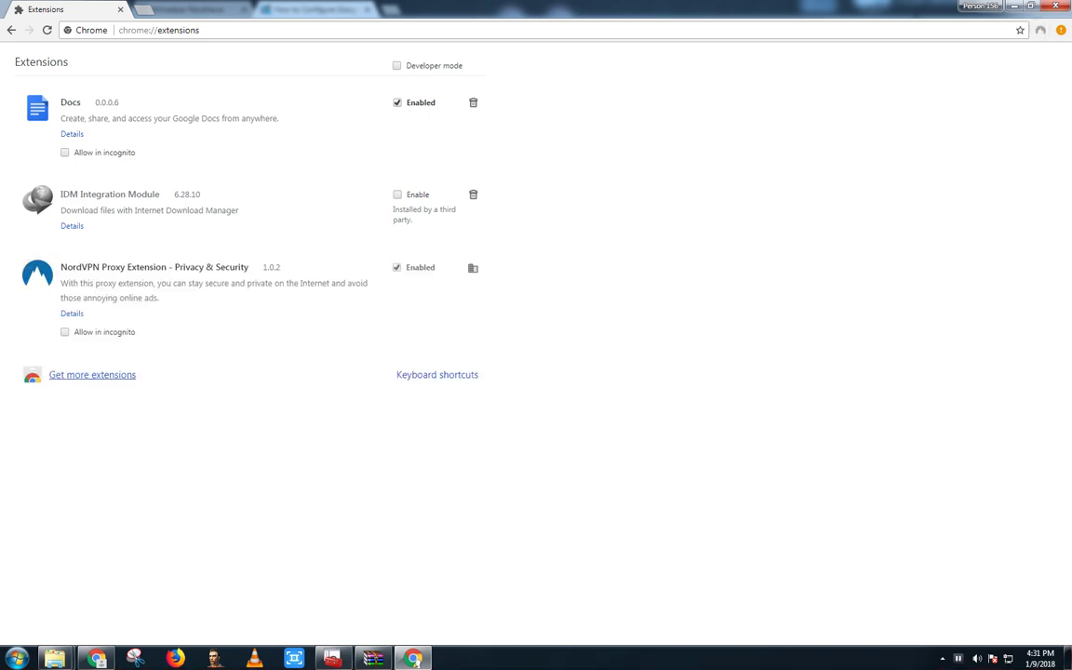
# - Examine the NordVPN Proxy Extension entry among the new profile's extensions, then close that profile's window
pyautogui.moveTo(87, 268); pyautogui.dragTo(192, 282)
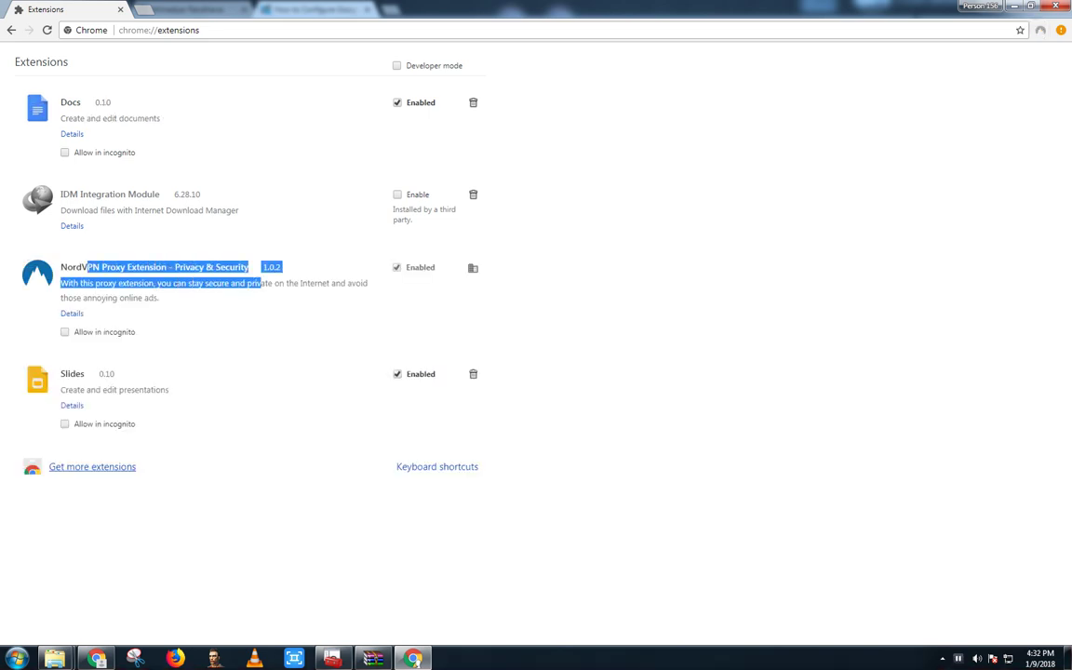
pyautogui.doubleClick(112, 268)
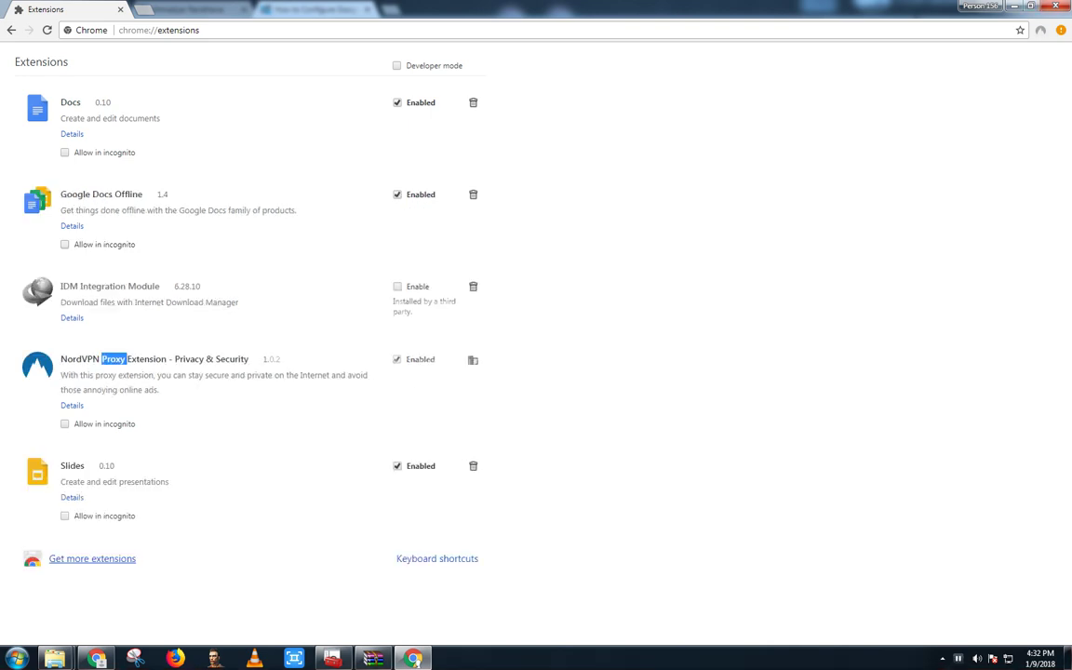
pyautogui.click(114, 359)
pyautogui.moveTo(130, 359); pyautogui.dragTo(282, 361)
pyautogui.click(282, 360)
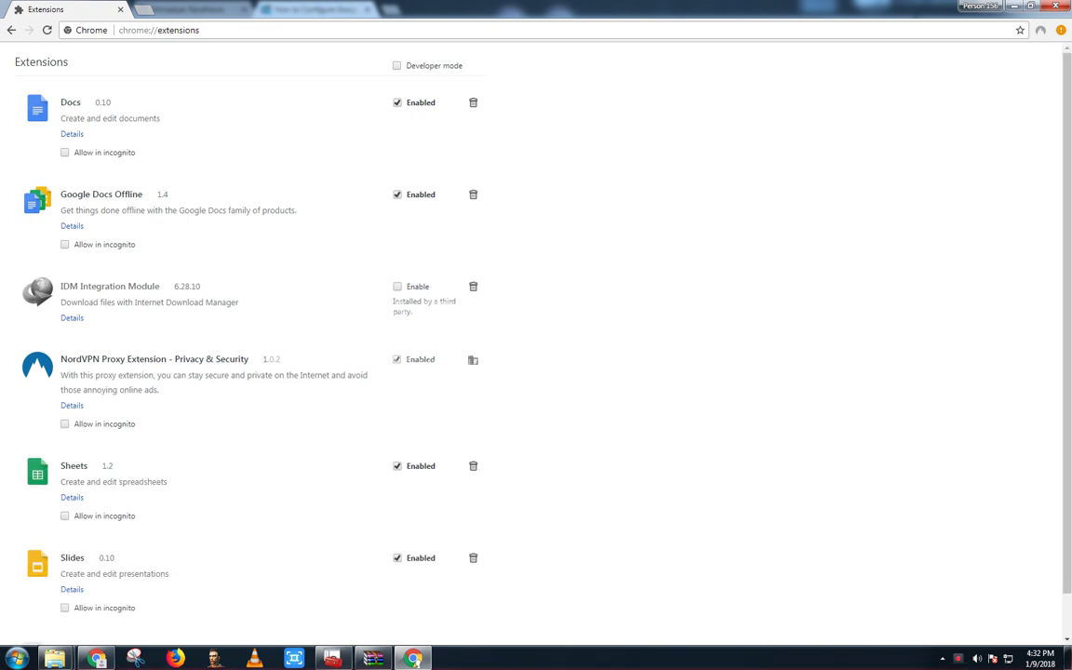
pyautogui.tripleClick(231, 359)
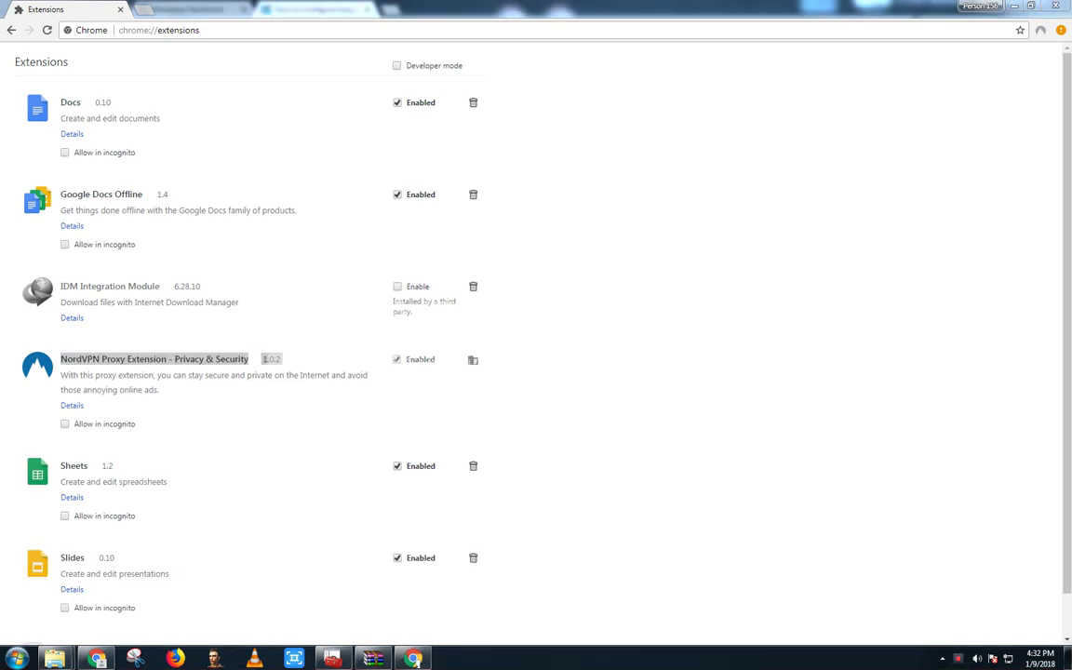
pyautogui.click(1055, 6)
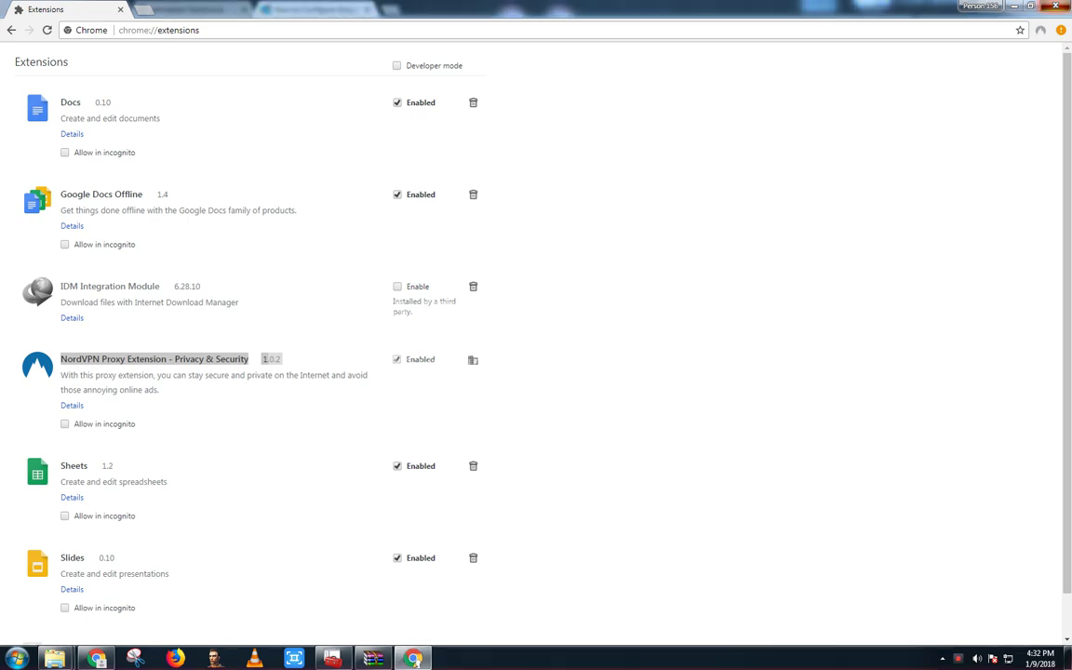
# - Locate the policy_templates.zip link in the article and open the downloaded archive from Internet Download Manager
pyautogui.moveTo(488, 282); pyautogui.dragTo(198, 281)
pyautogui.click(489, 282)
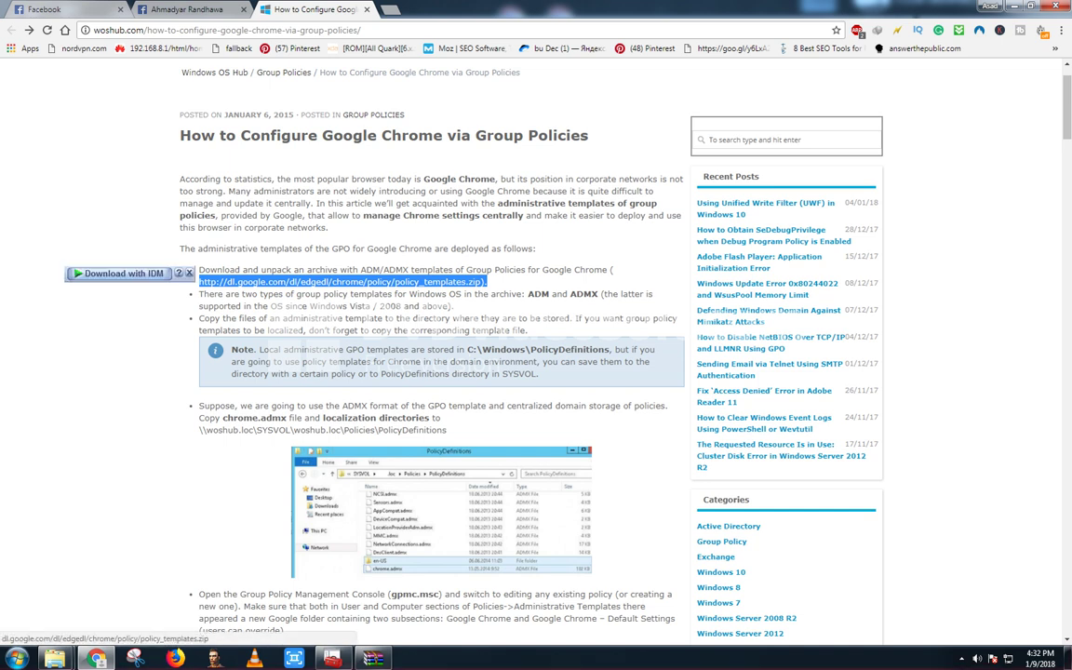
pyautogui.click(962, 659)
pyautogui.click(962, 659)
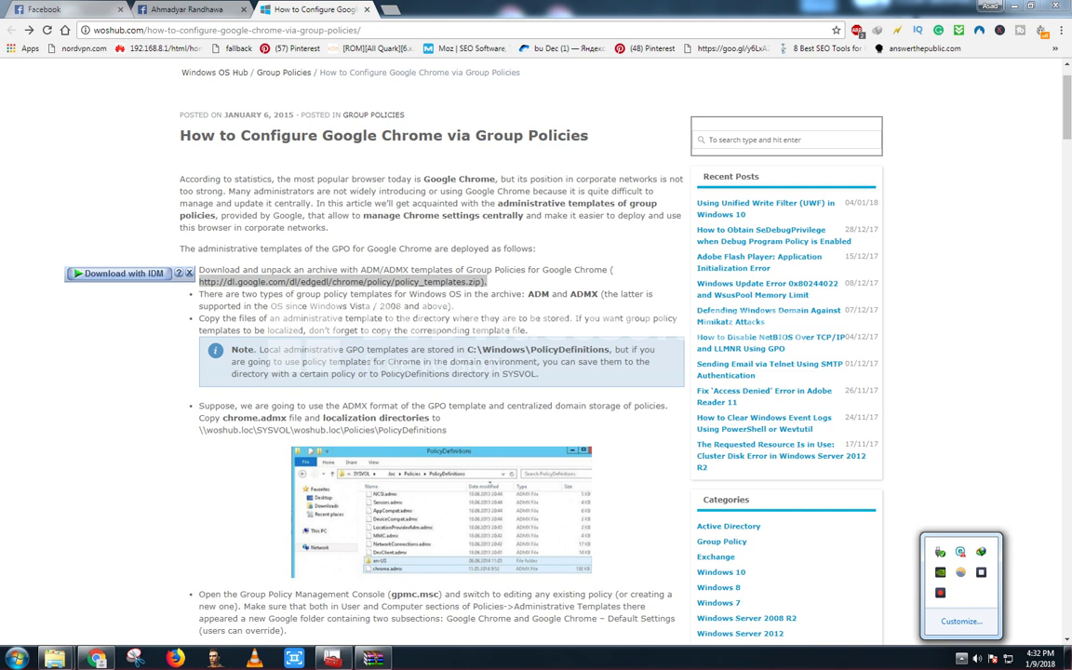
pyautogui.click(981, 552)
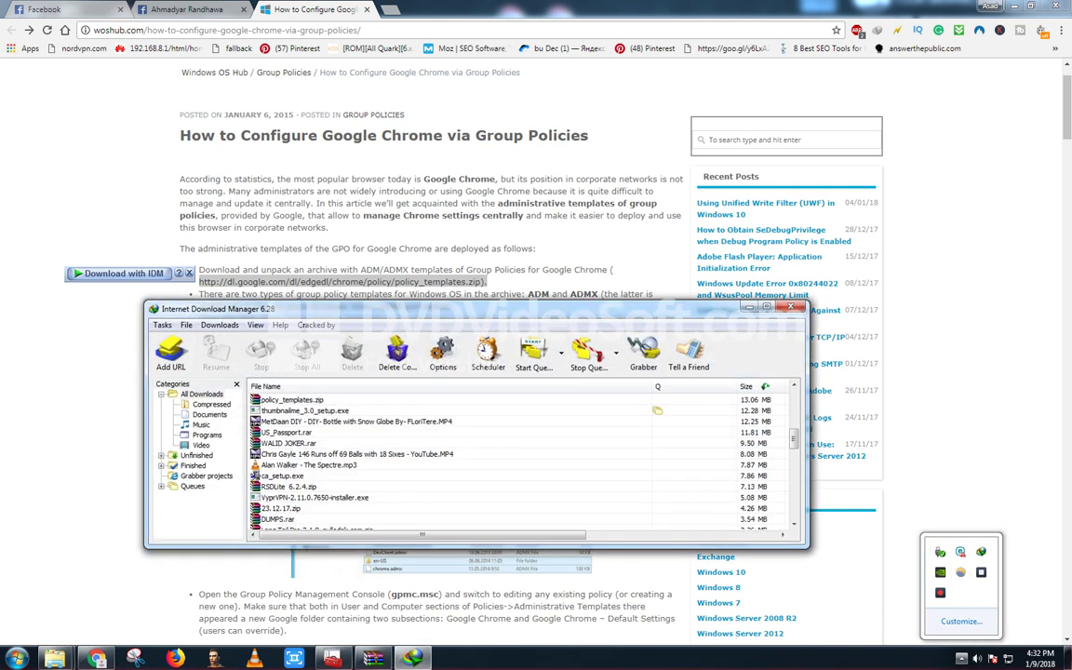
pyautogui.doubleClick(291, 400)
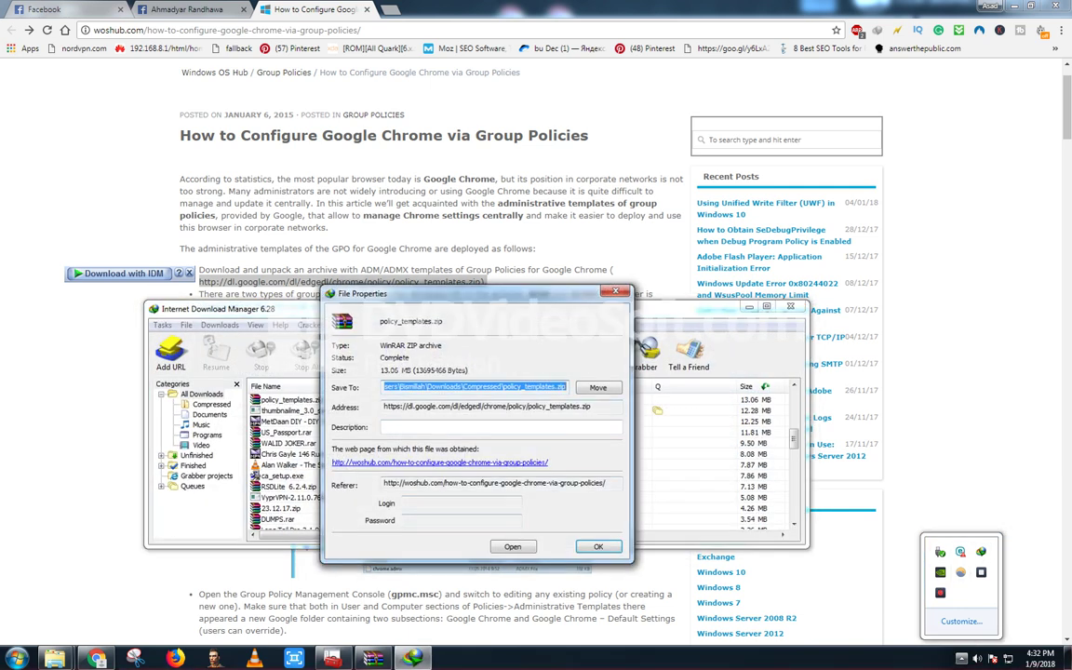
pyautogui.click(513, 547)
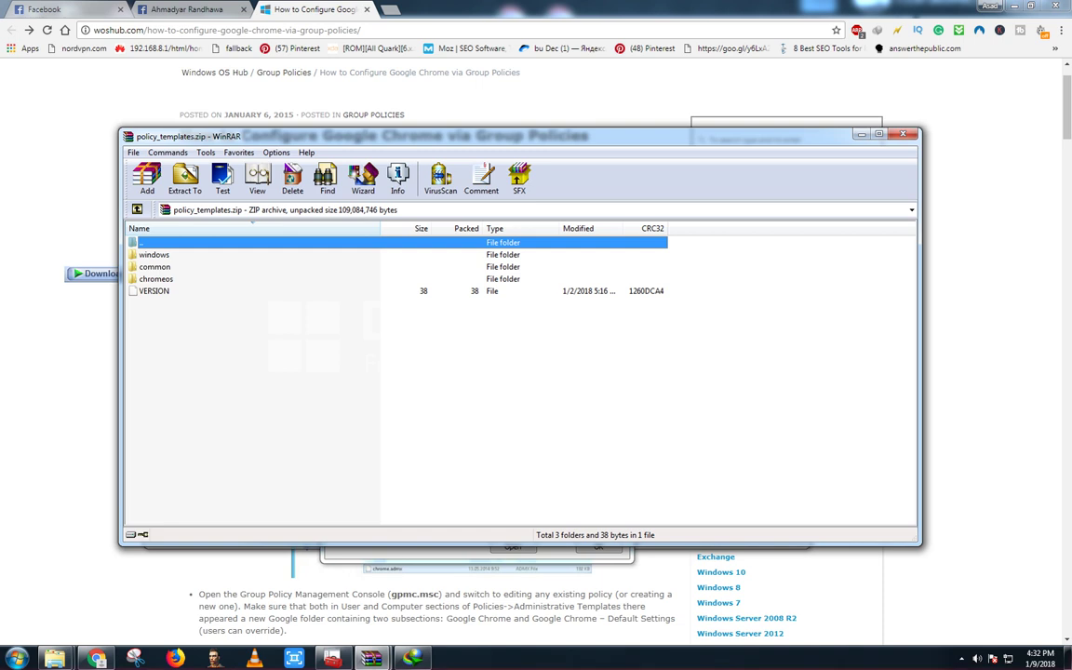
# - Browse the policy_templates.zip archive to the windows\admx\en-GB folder
pyautogui.moveTo(512, 136); pyautogui.dragTo(780, 148)
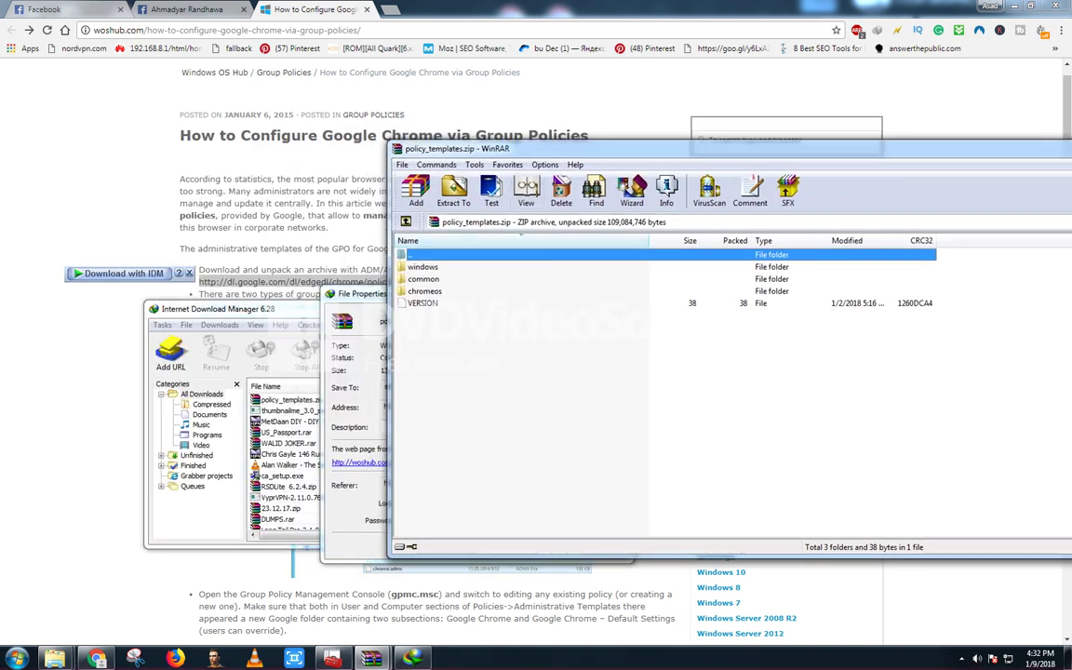
pyautogui.doubleClick(422, 267)
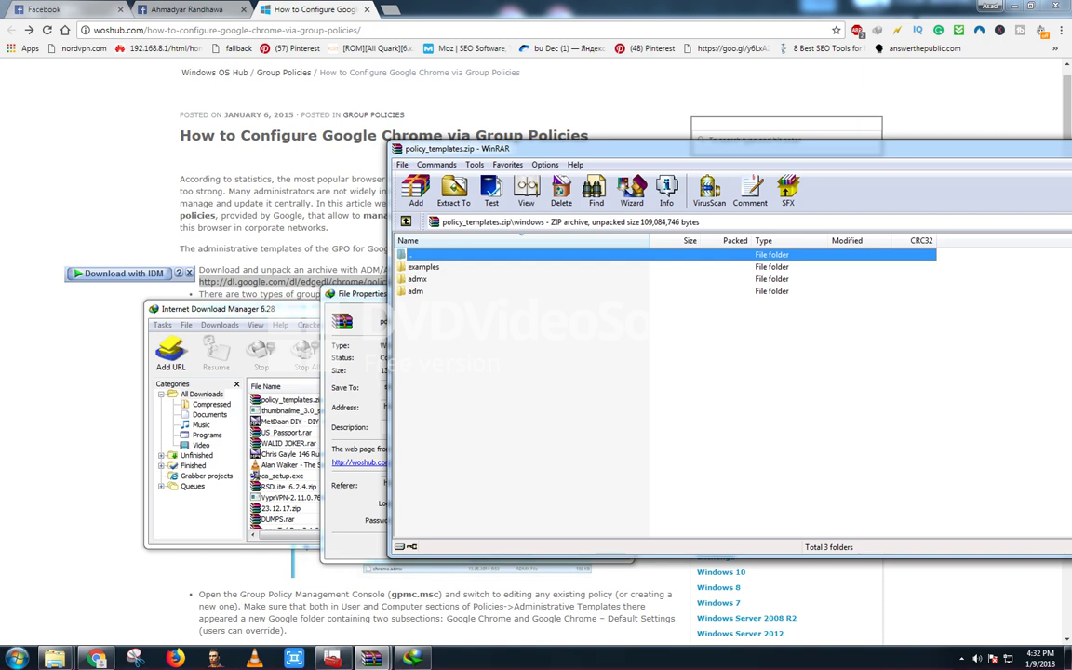
pyautogui.doubleClick(417, 279)
pyautogui.click(539, 437)
pyautogui.scroll(-11, 539, 437)
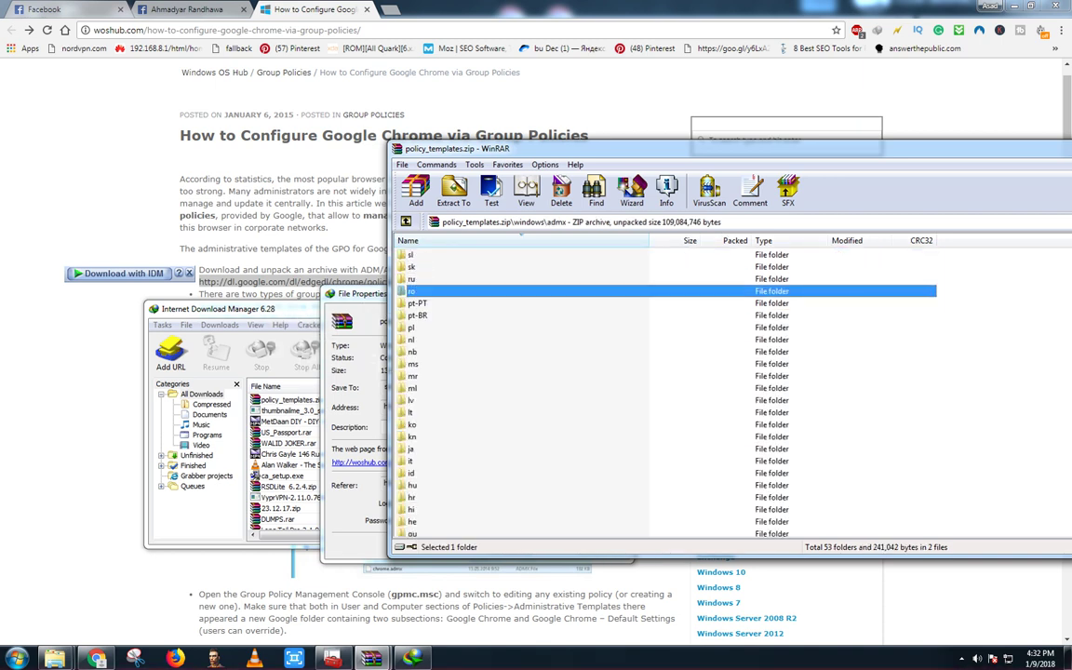
pyautogui.doubleClick(419, 388)
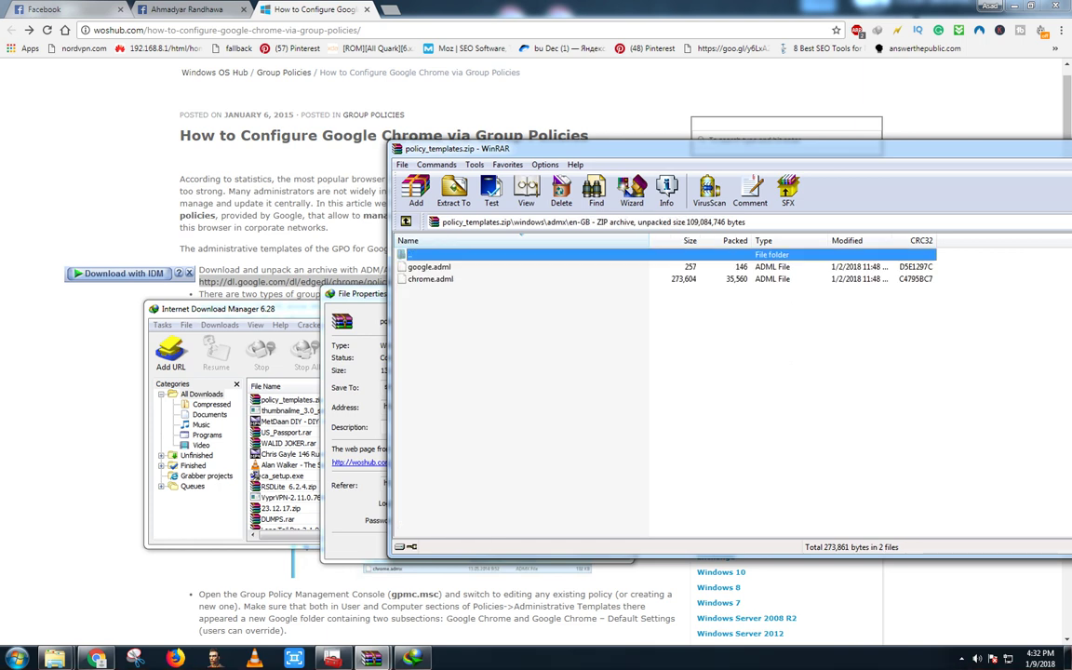
# - Close the Local Group Policy Editor that is already open and start it again by running gpedit.msc
pyautogui.click(16, 659)
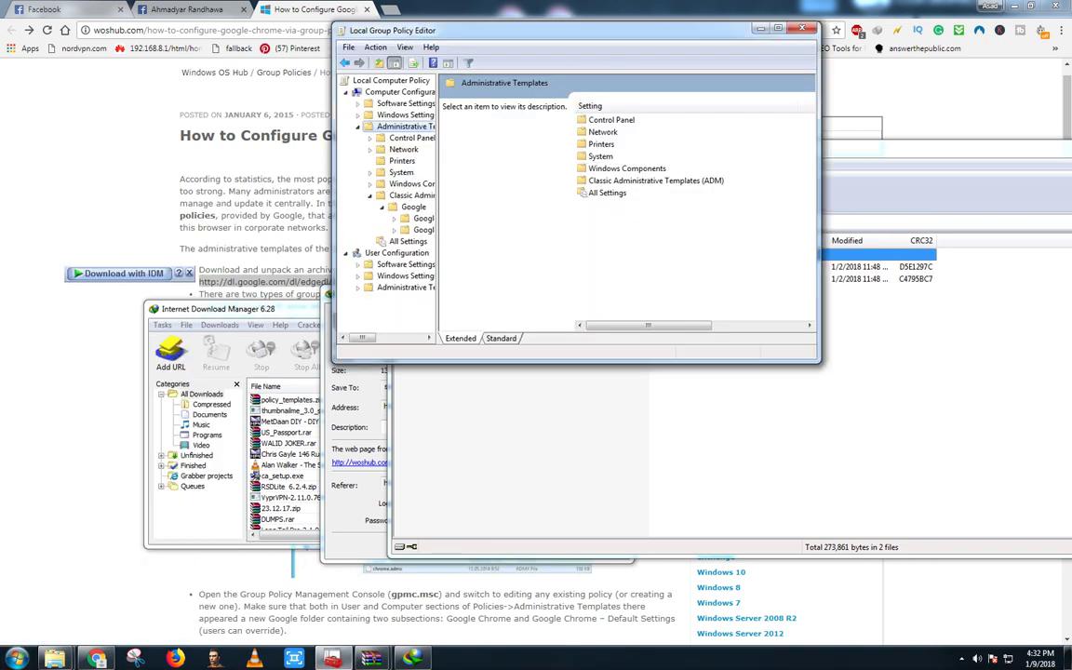
pyautogui.rightClick(332, 659)
pyautogui.click(309, 625)
pyautogui.click(16, 659)
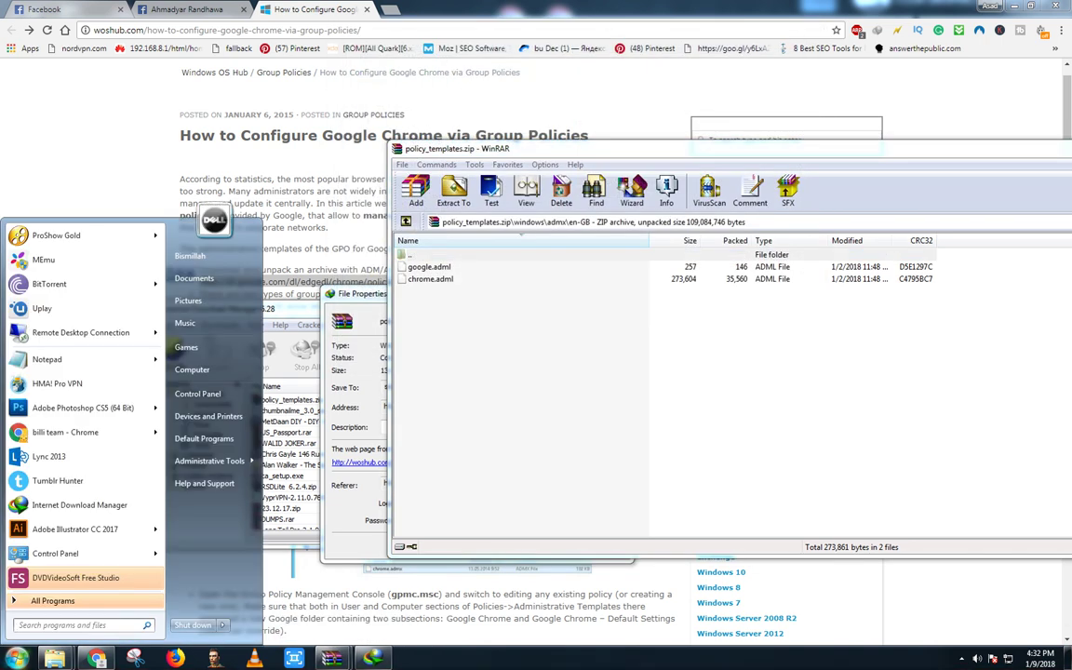
pyautogui.press('Escape')
pyautogui.press('super+r')
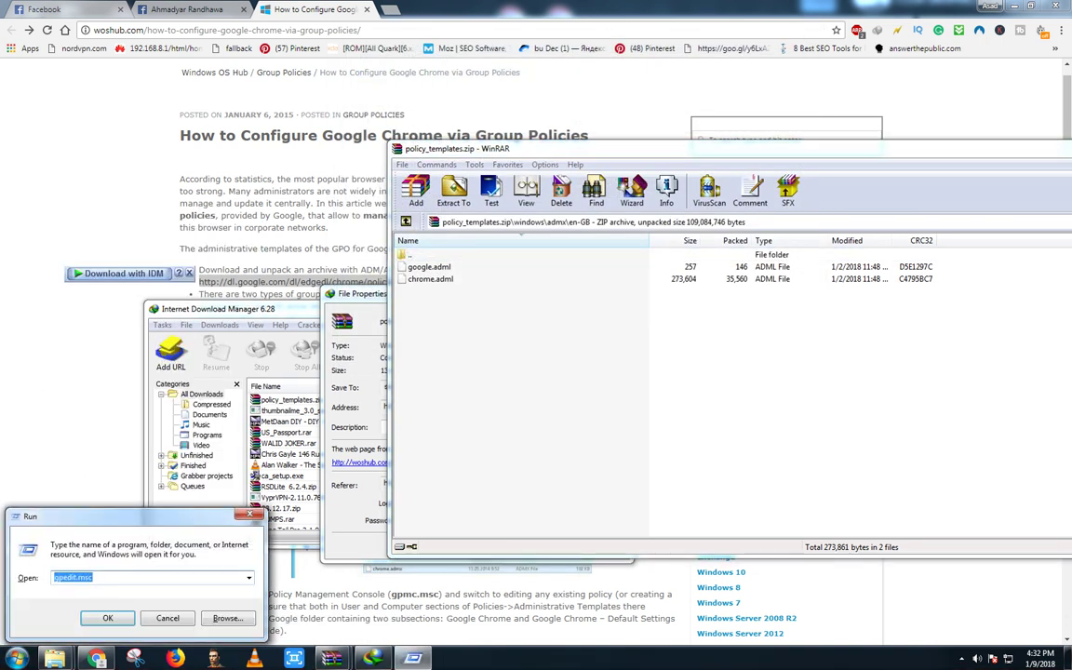
pyautogui.click(94, 578)
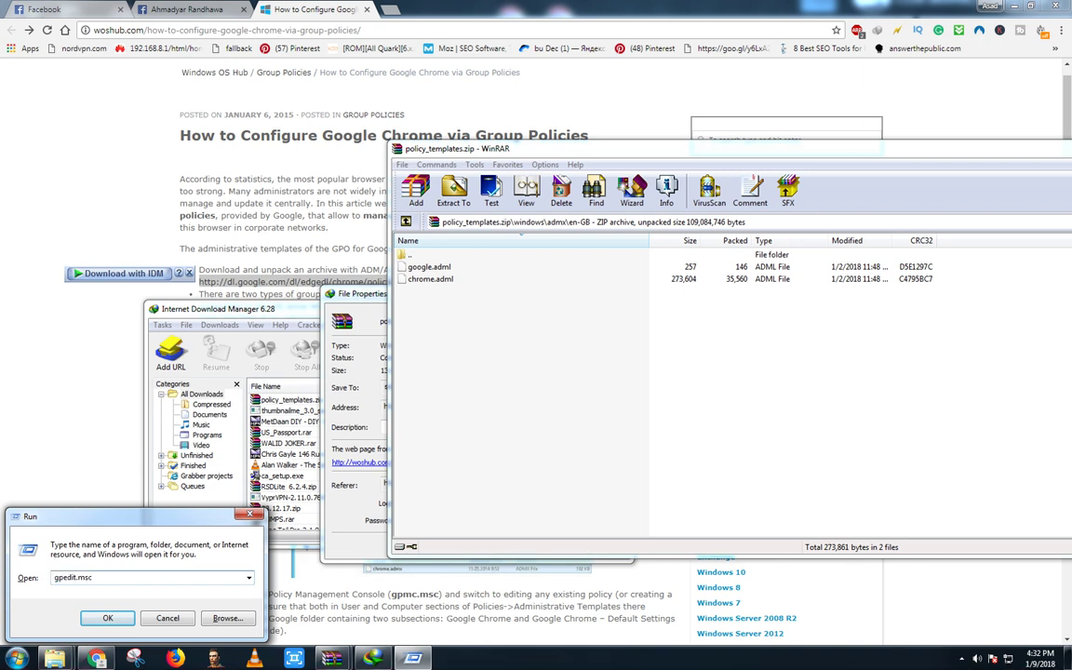
pyautogui.press('Return')
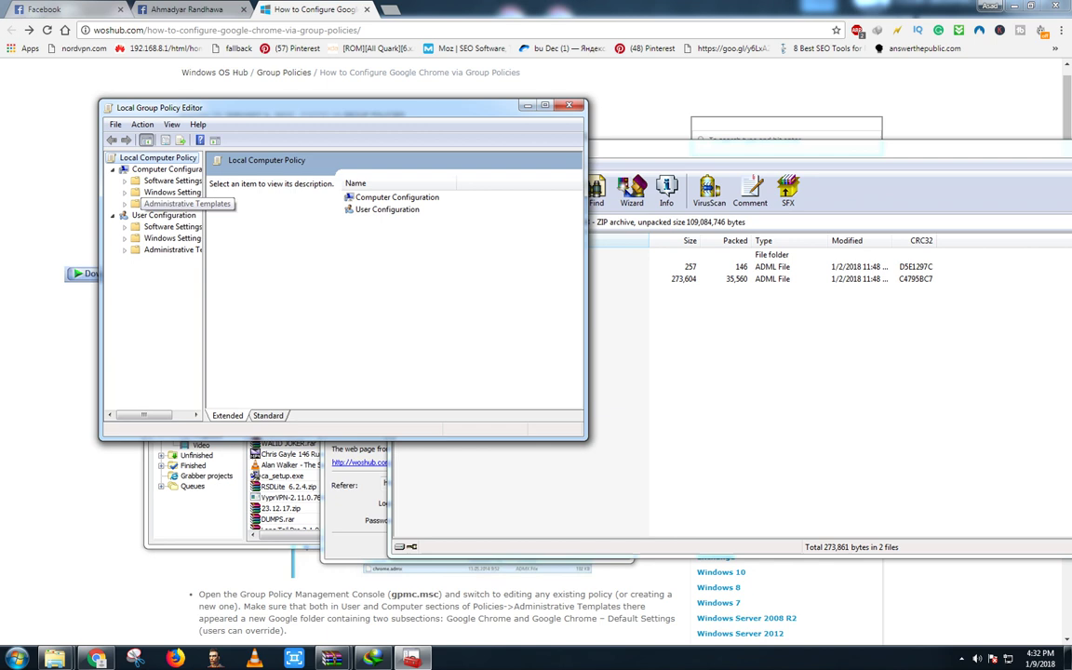
# - Examine Add/Remove Templates for Administrative Templates under Computer Configuration, including its file picker for adding a template, then close both dialogs
pyautogui.click(173, 203)
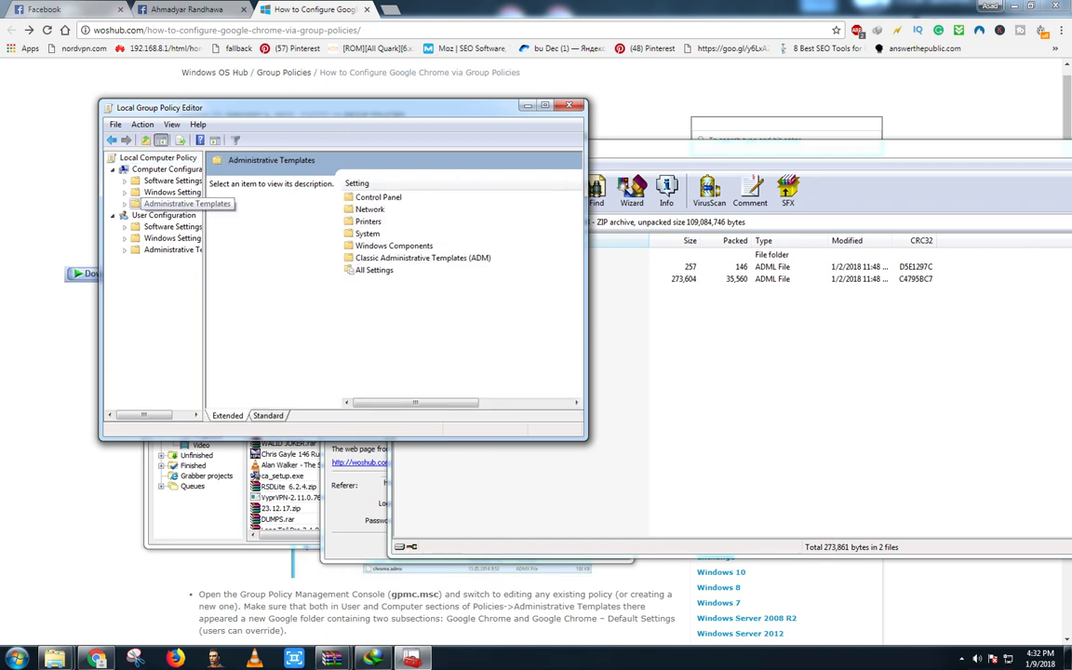
pyautogui.rightClick(176, 204)
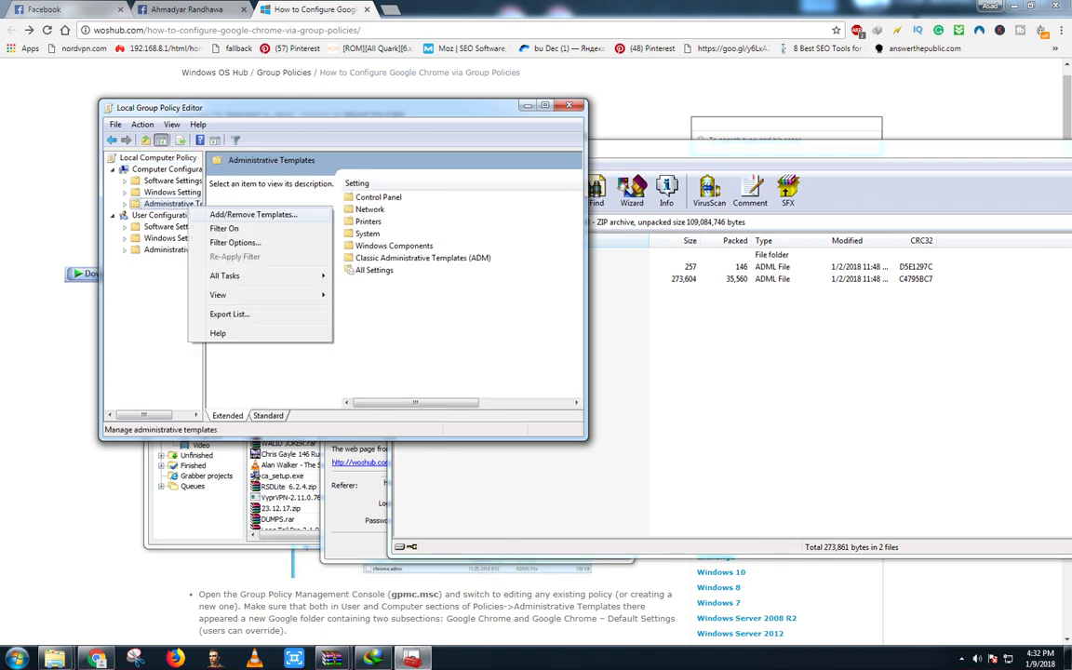
pyautogui.click(250, 214)
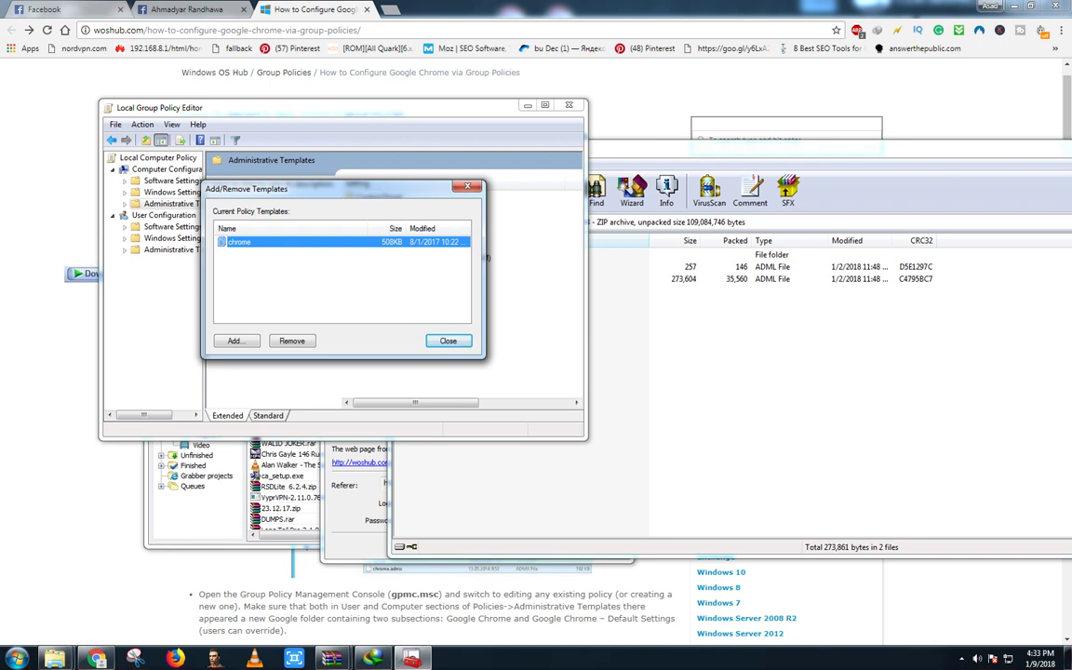
pyautogui.moveTo(344, 189); pyautogui.dragTo(196, 191)
pyautogui.click(670, 372)
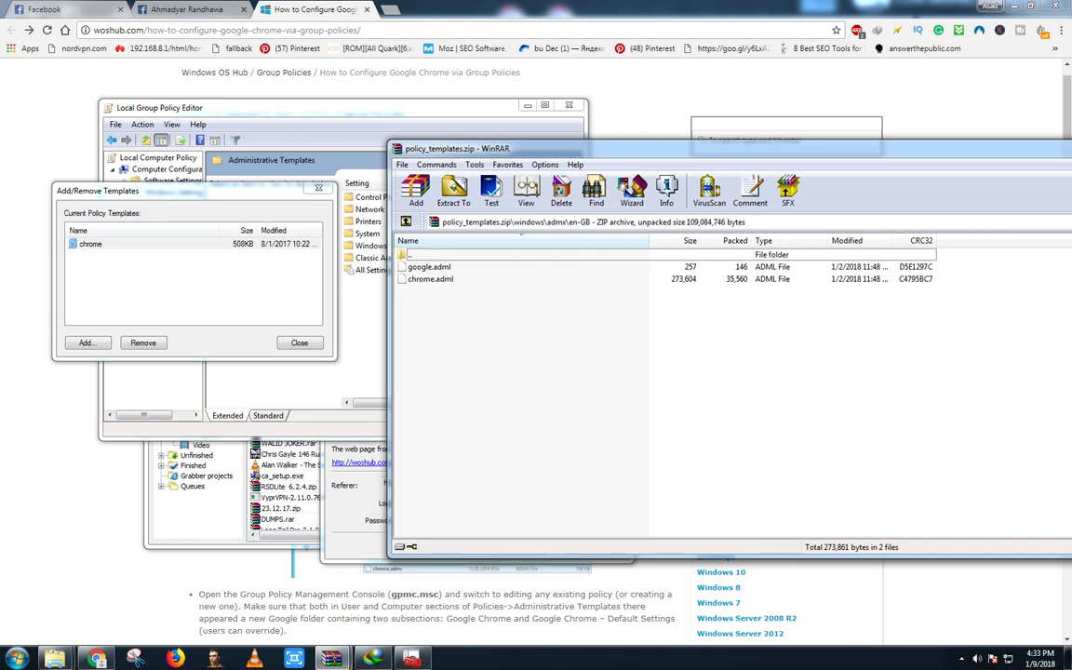
pyautogui.click(135, 305)
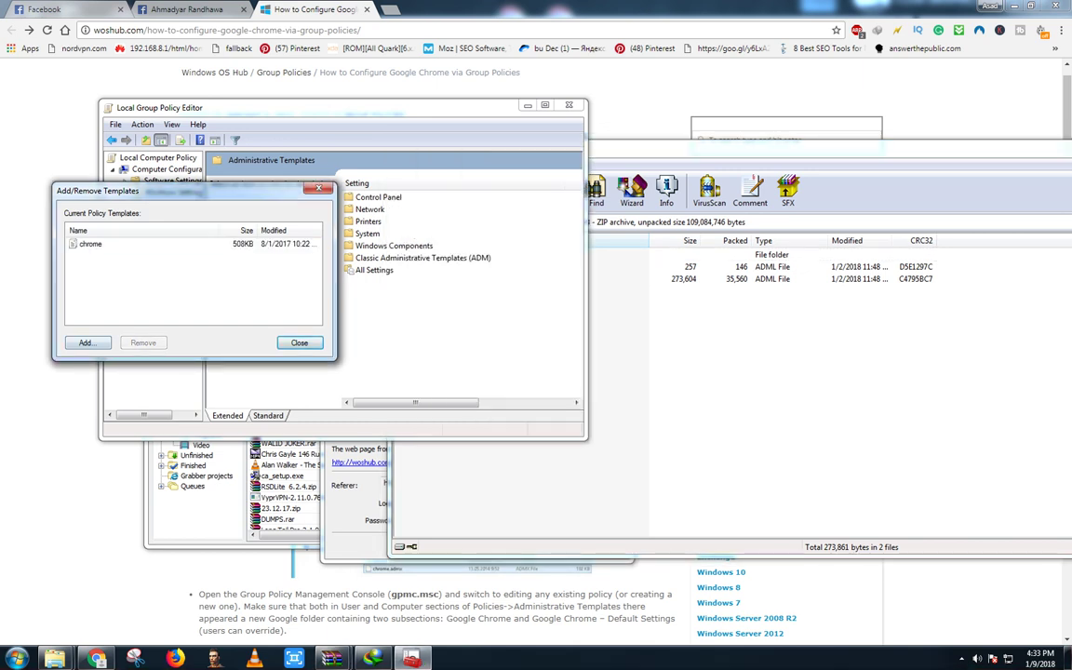
pyautogui.hotkey('alt', 'Tab')
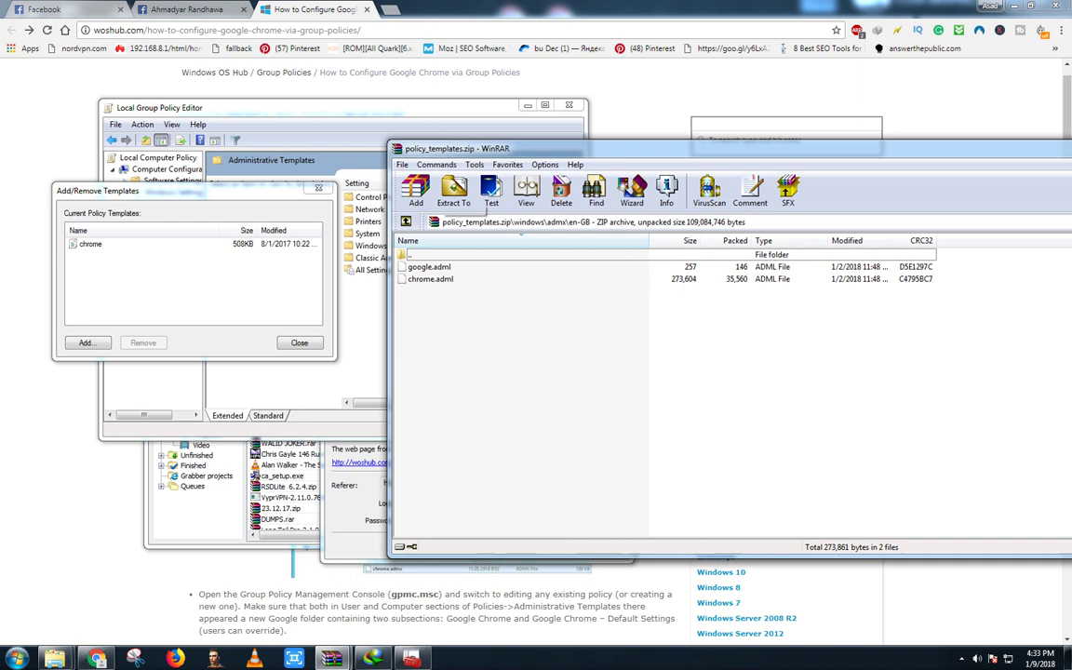
pyautogui.click(87, 343)
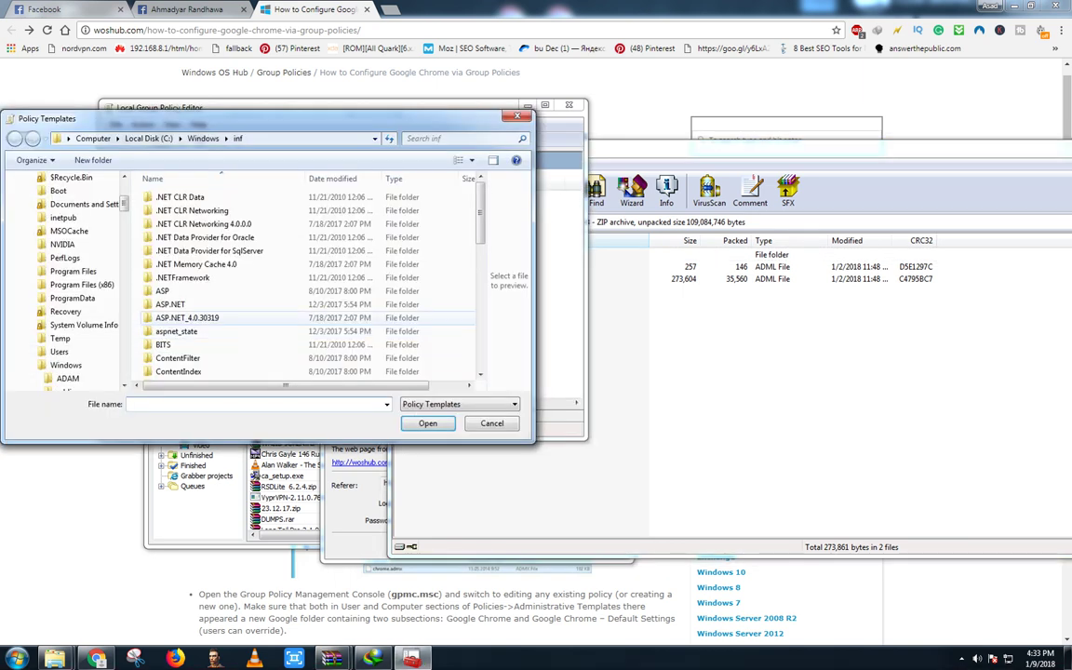
pyautogui.press('Escape')
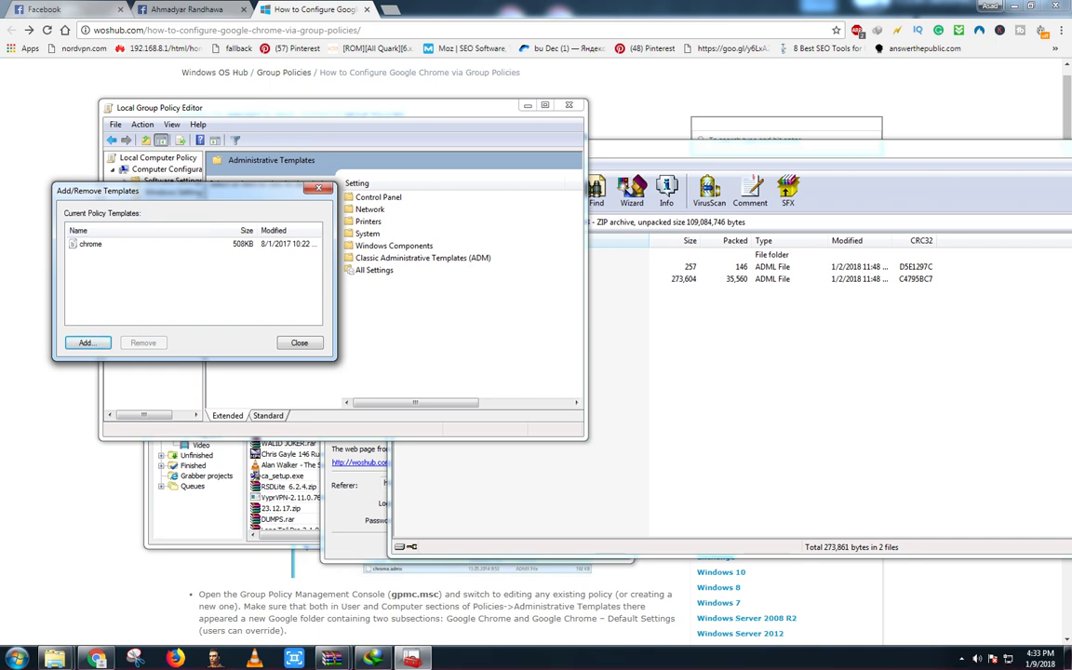
pyautogui.press('Escape')
# - Close the policy_templates.zip properties and the Internet Download Manager window, leaving the Local Group Policy Editor in front
pyautogui.moveTo(735, 149); pyautogui.dragTo(474, 202)
pyautogui.hotkey('alt', 'Tab')
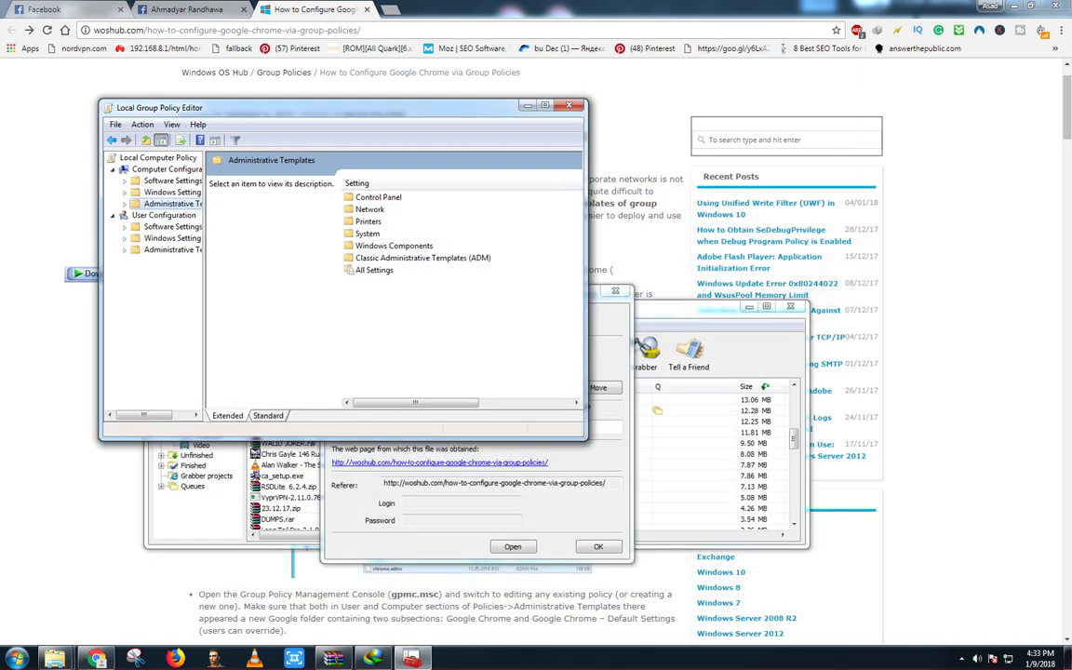
pyautogui.click(616, 292)
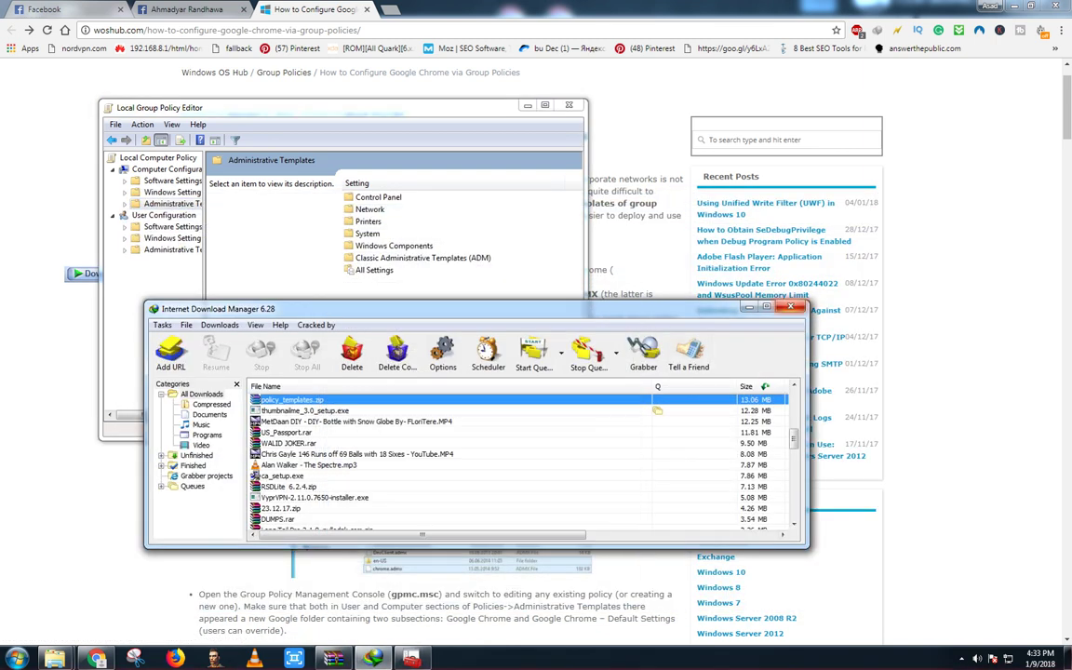
pyautogui.click(791, 306)
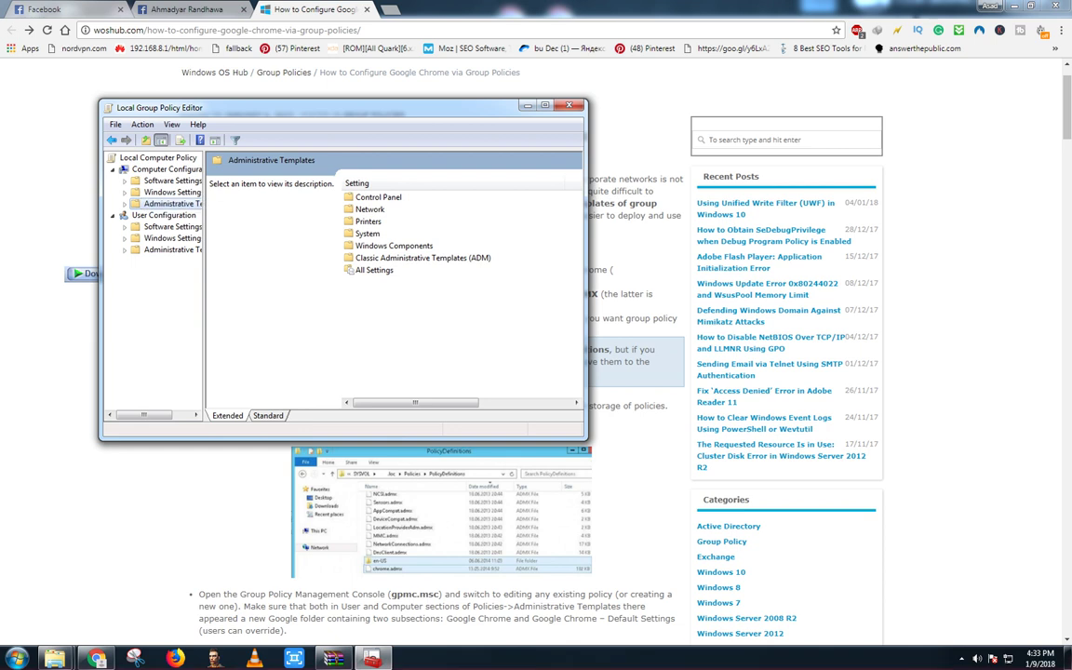
# - Open the extension ID list of the force-installed apps and extensions policy, under Classic Administrative Templates > Google > Google Chrome > Extensions
pyautogui.doubleClick(422, 258)
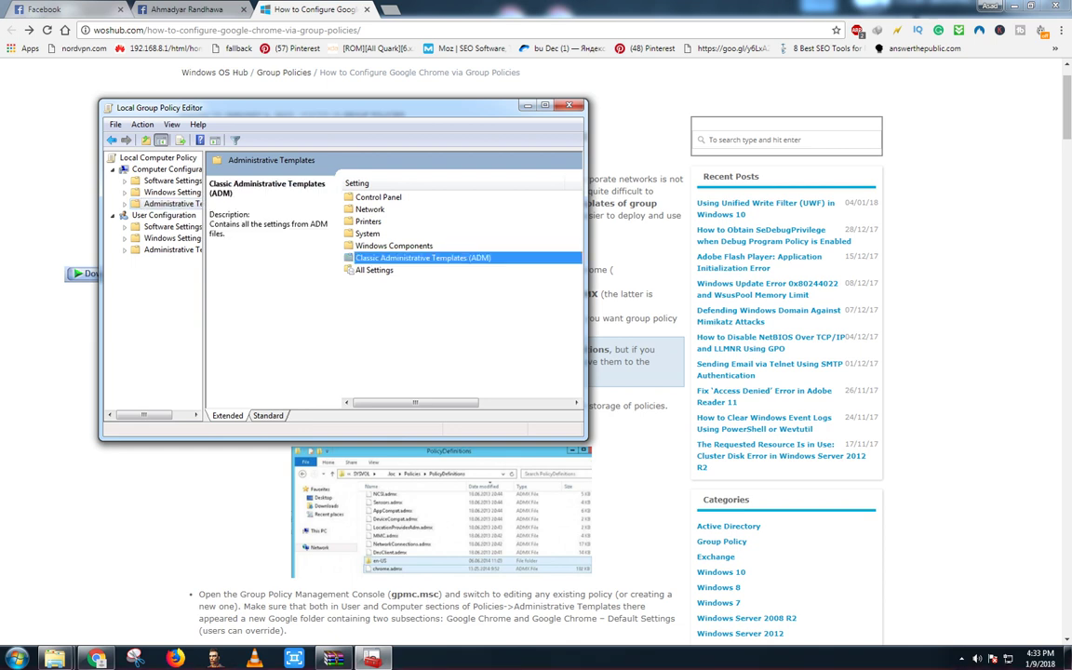
pyautogui.doubleClick(368, 198)
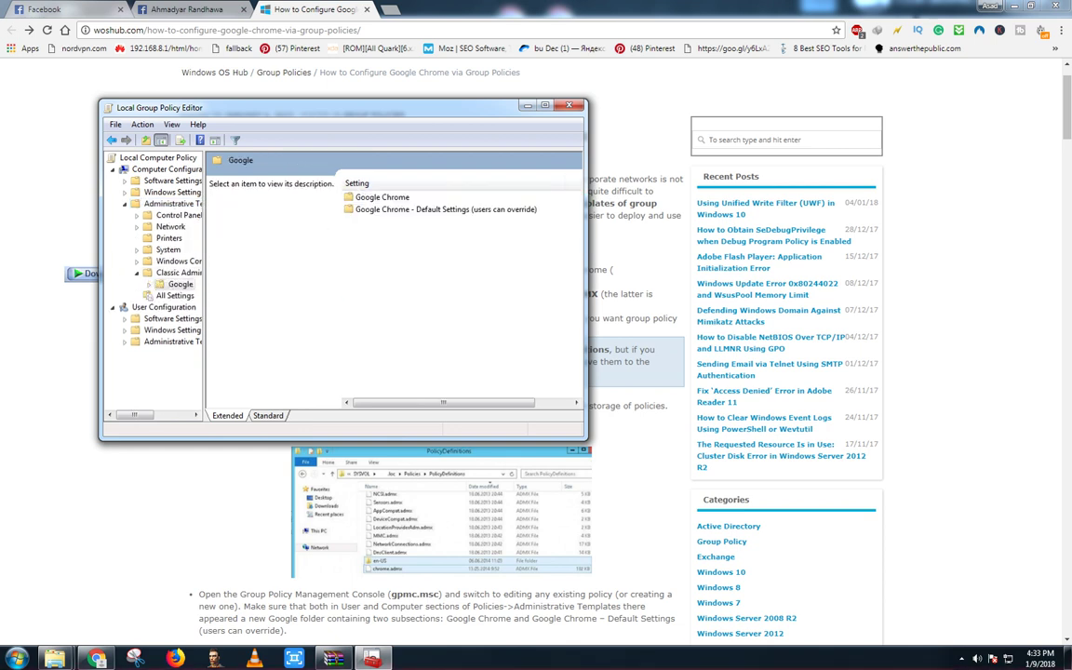
pyautogui.doubleClick(377, 197)
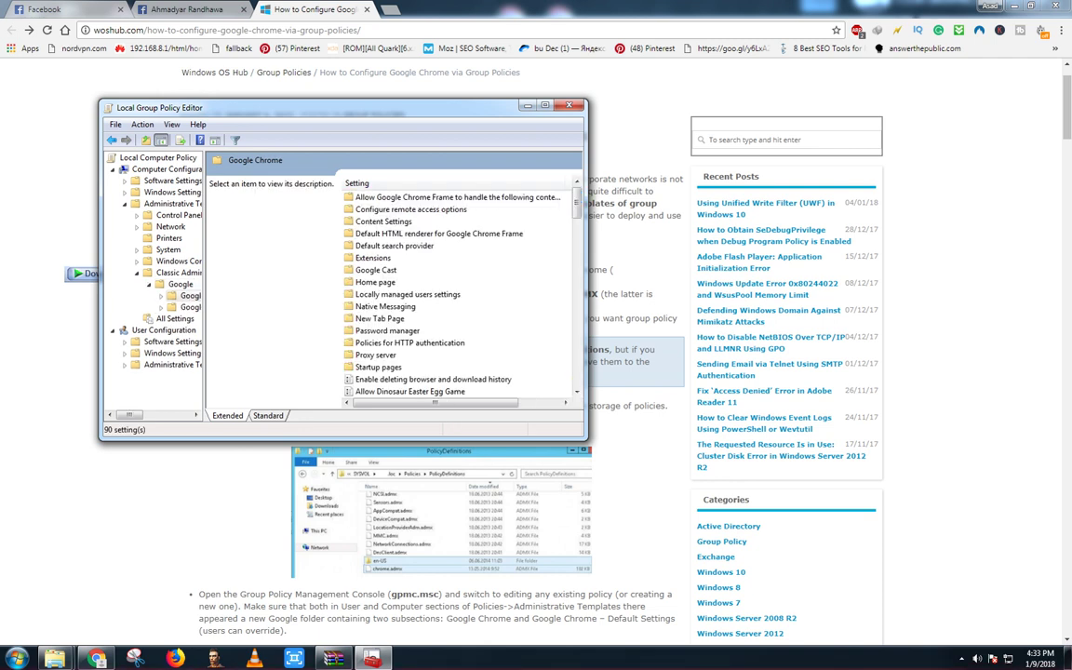
pyautogui.doubleClick(373, 258)
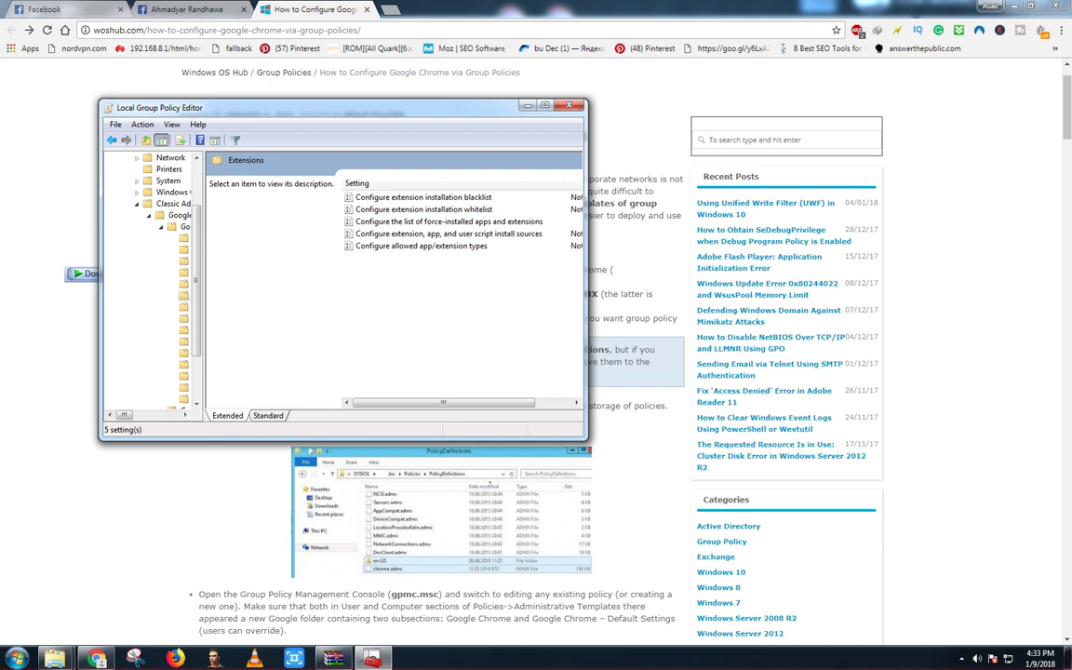
pyautogui.moveTo(587, 270); pyautogui.dragTo(680, 270)
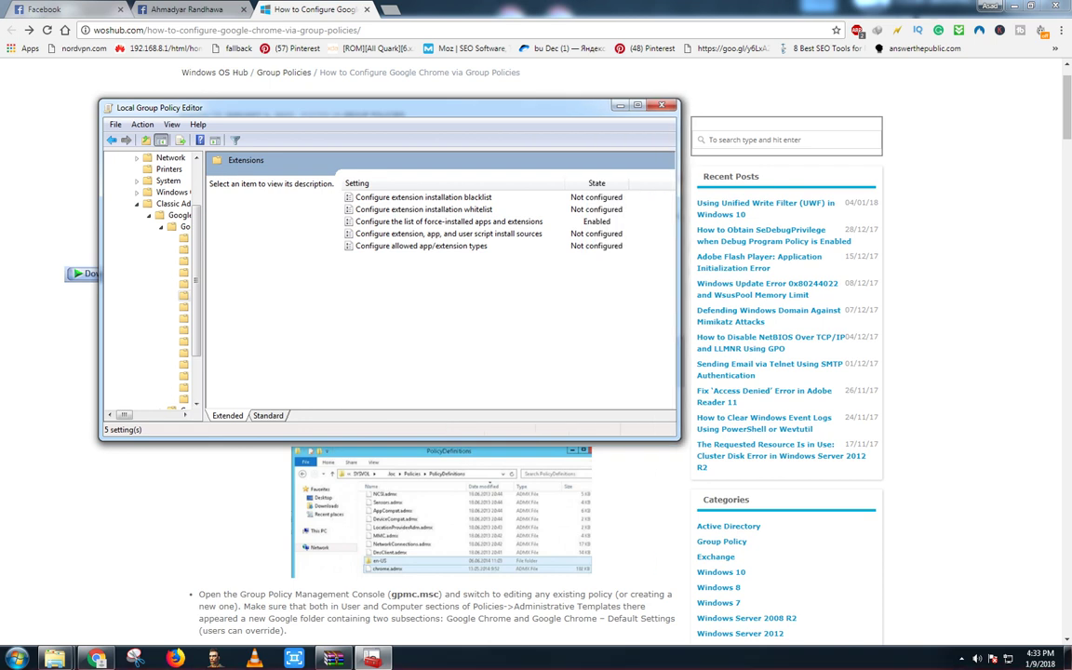
pyautogui.doubleClick(447, 221)
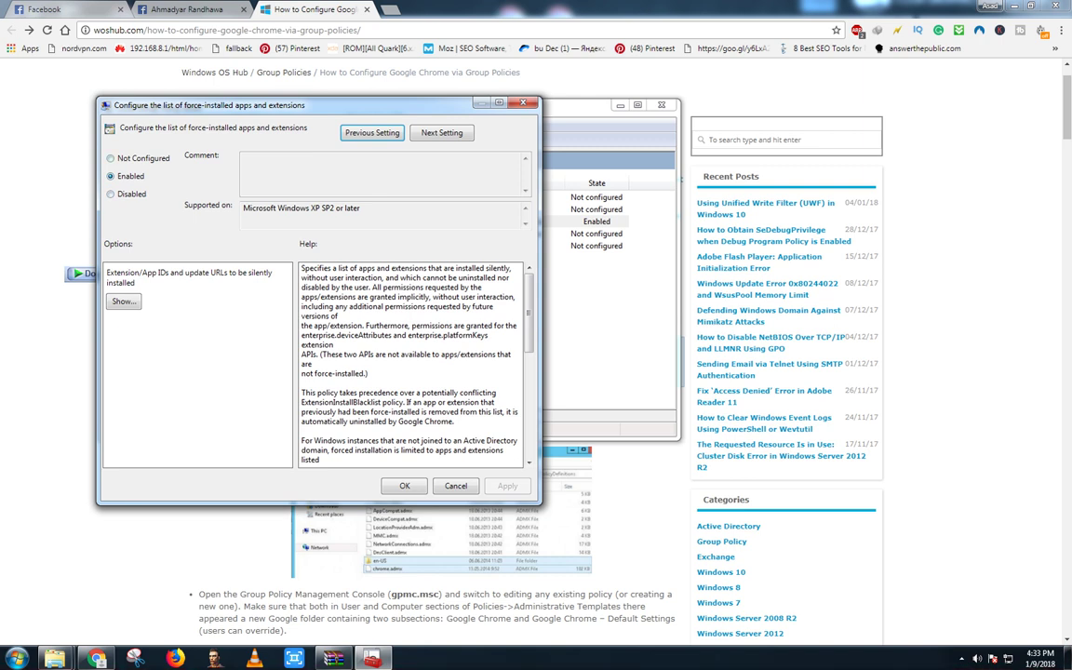
pyautogui.click(124, 300)
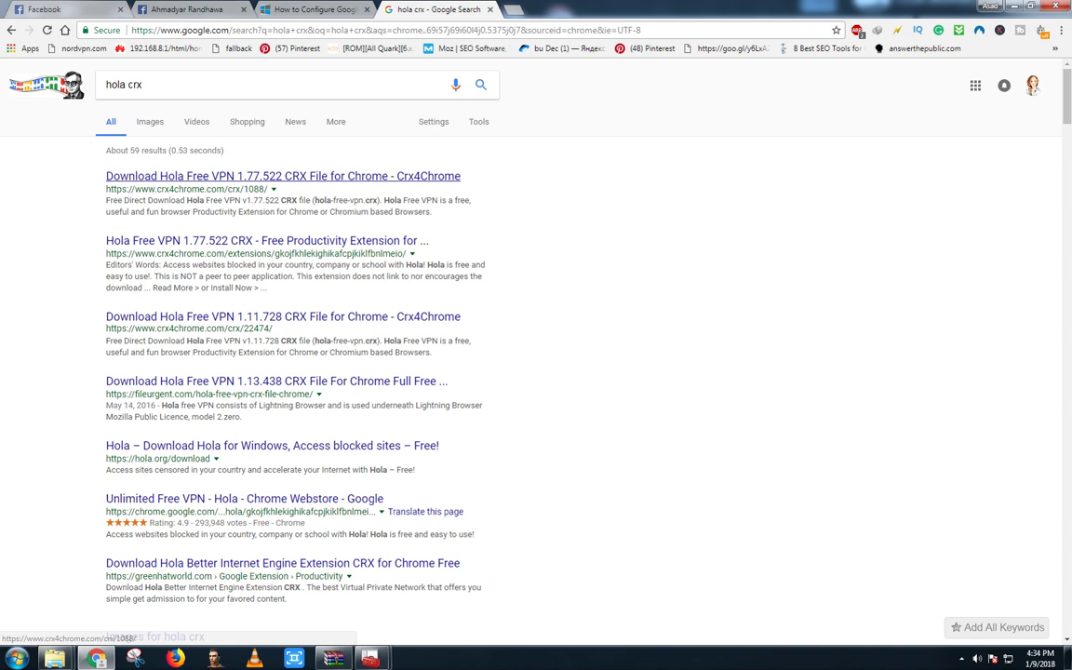
# - Open the Crx4Chrome page for Hola Free VPN 1.77.522 from the search results and request its CRX file on Zippyshare
pyautogui.middleClick(283, 176)
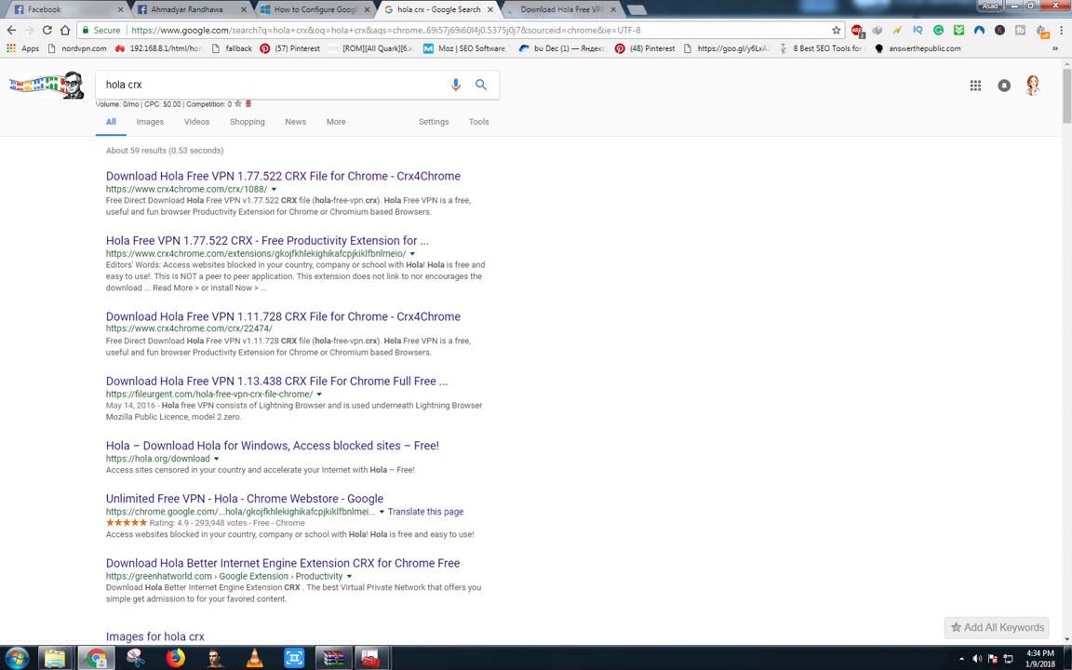
pyautogui.moveTo(280, 254); pyautogui.dragTo(291, 254)
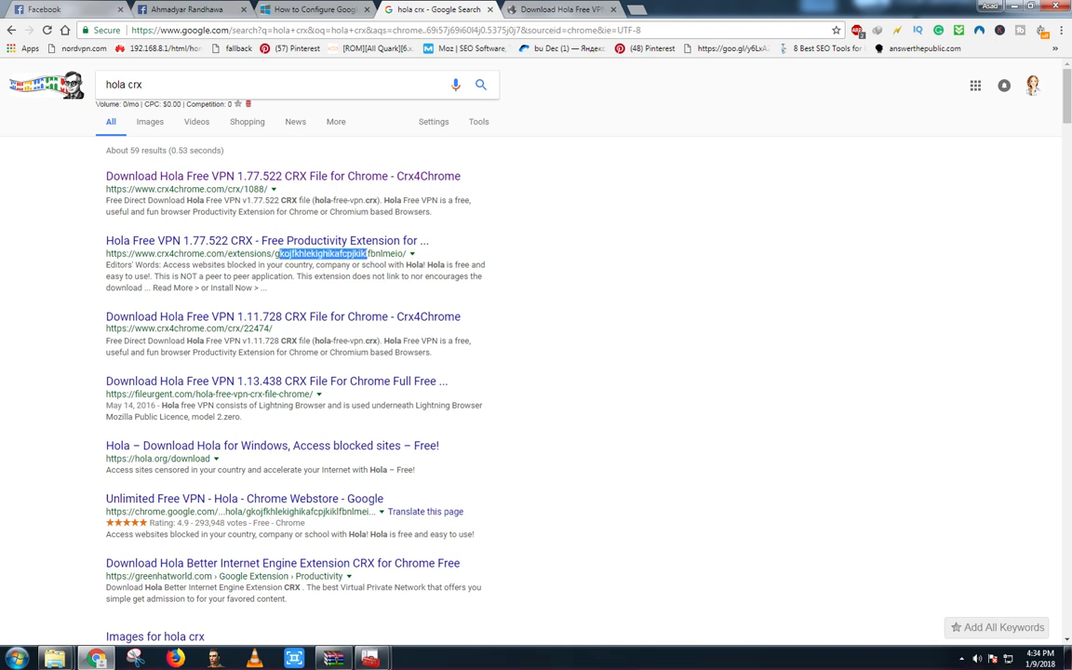
pyautogui.hotkey('ctrl', 'Tab')
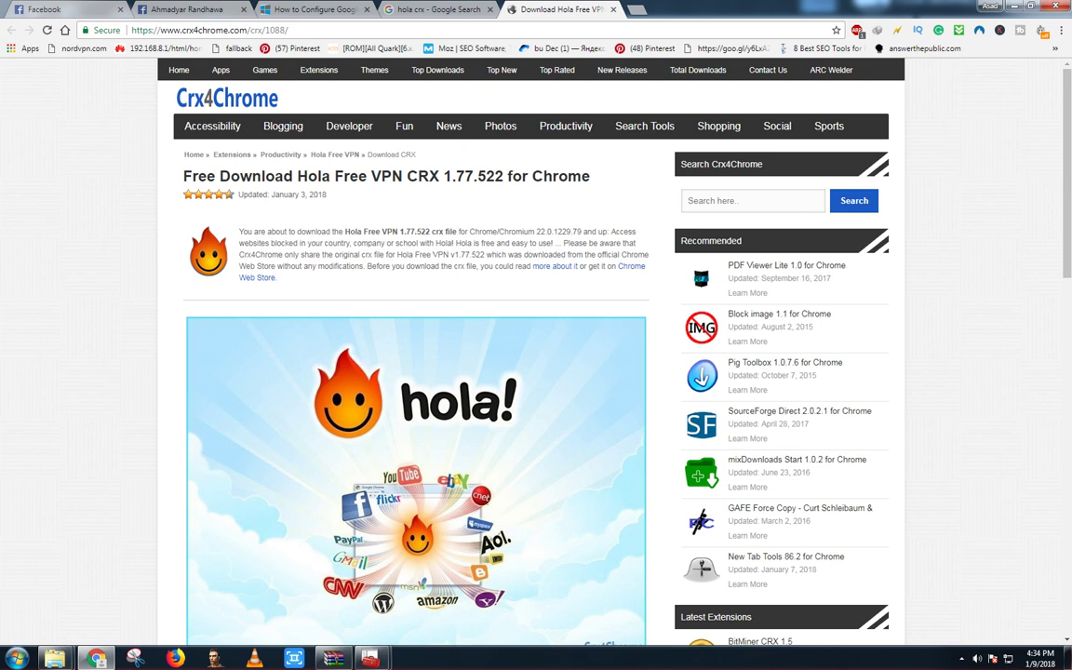
pyautogui.scroll(-7, 417, 354)
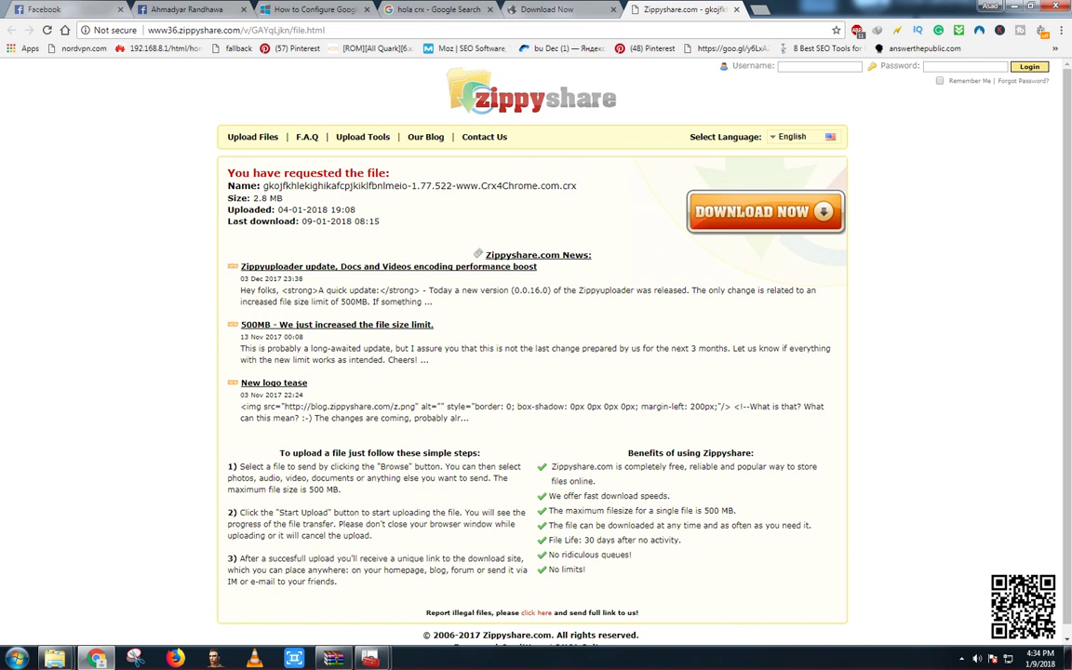
pyautogui.click(765, 212)
pyautogui.click(686, 9)
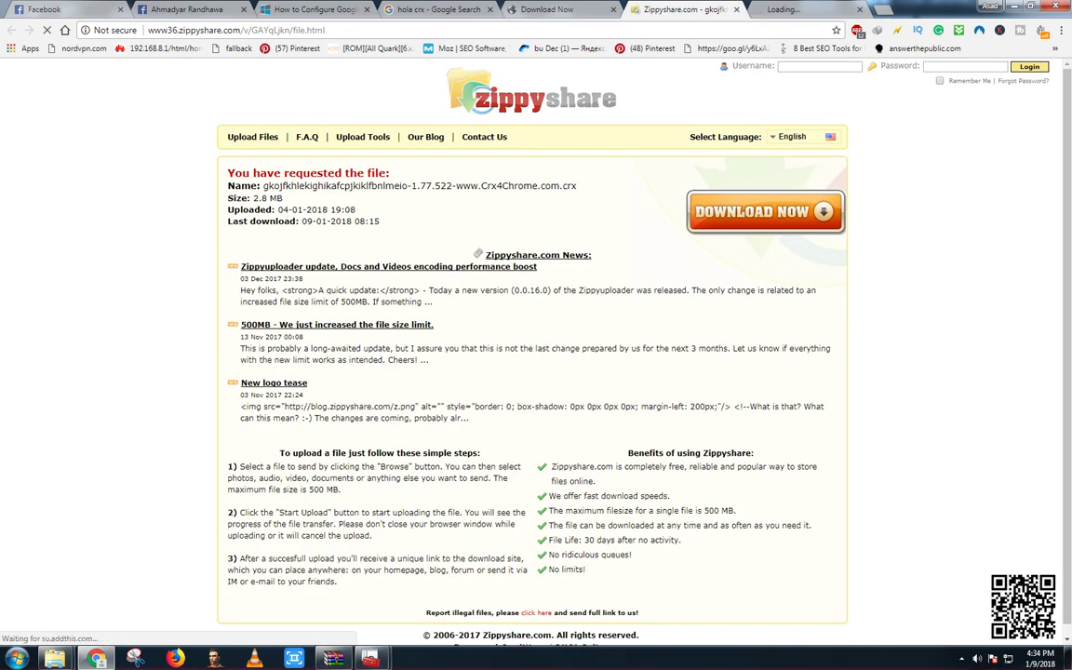
# - Copy the extension ID gkojfkhlekighikafcpjkiklfbnlmeio from the CRX file name on the Zippyshare page
pyautogui.moveTo(263, 185)
pyautogui.mouseDown()
pyautogui.moveTo(382, 174)
pyautogui.moveTo(385, 186)
pyautogui.moveTo(250, 198)
pyautogui.moveTo(269, 186)
pyautogui.mouseUp()
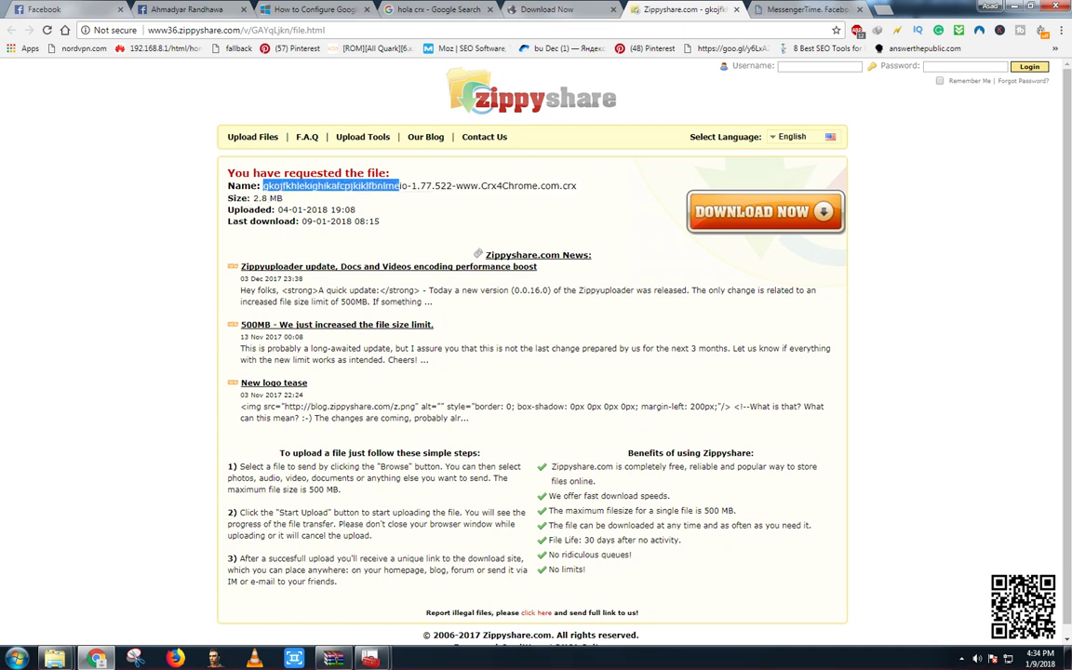
pyautogui.click(400, 187)
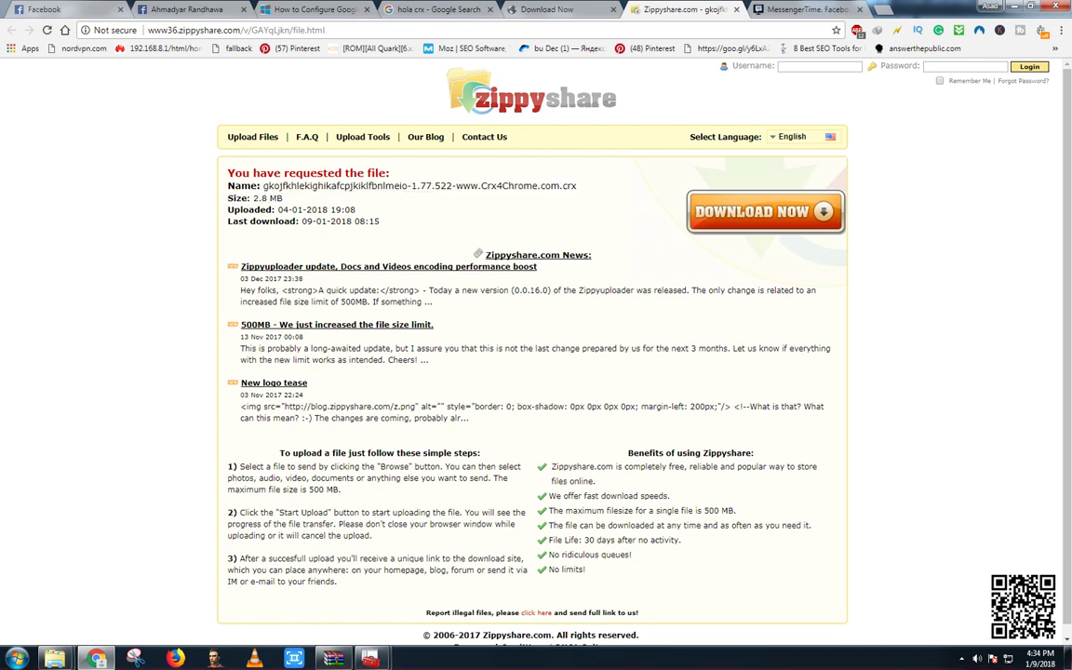
pyautogui.moveTo(402, 185)
pyautogui.mouseDown()
pyautogui.moveTo(268, 185)
pyautogui.moveTo(408, 185)
pyautogui.mouseUp()
pyautogui.press('super+c')
pyautogui.click(269, 186)
pyautogui.rightClick(339, 166)
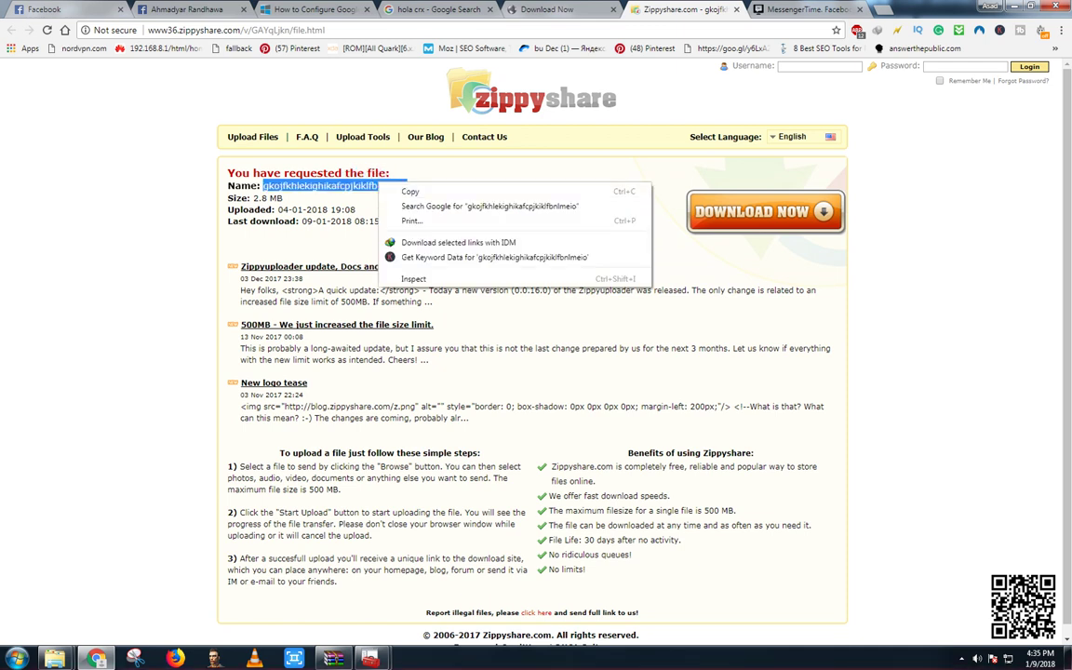
pyautogui.click(358, 171)
# - Return to the policy's Show Contents dialog and paste the copied Hola extension ID into the empty second row
pyautogui.click(371, 658)
pyautogui.click(445, 594)
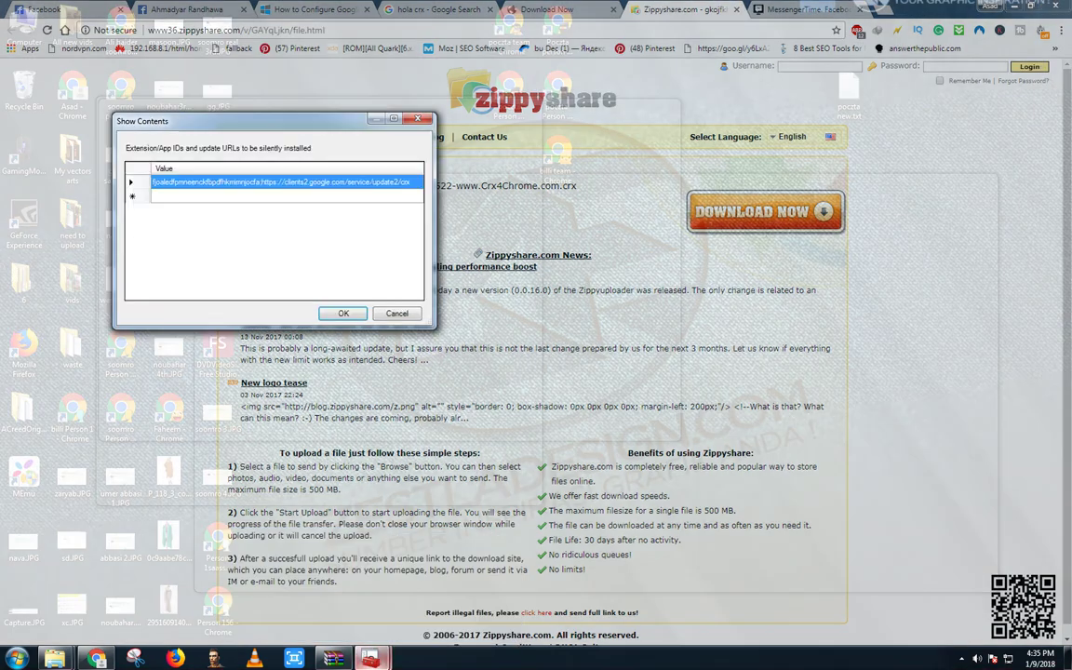
pyautogui.click(279, 196)
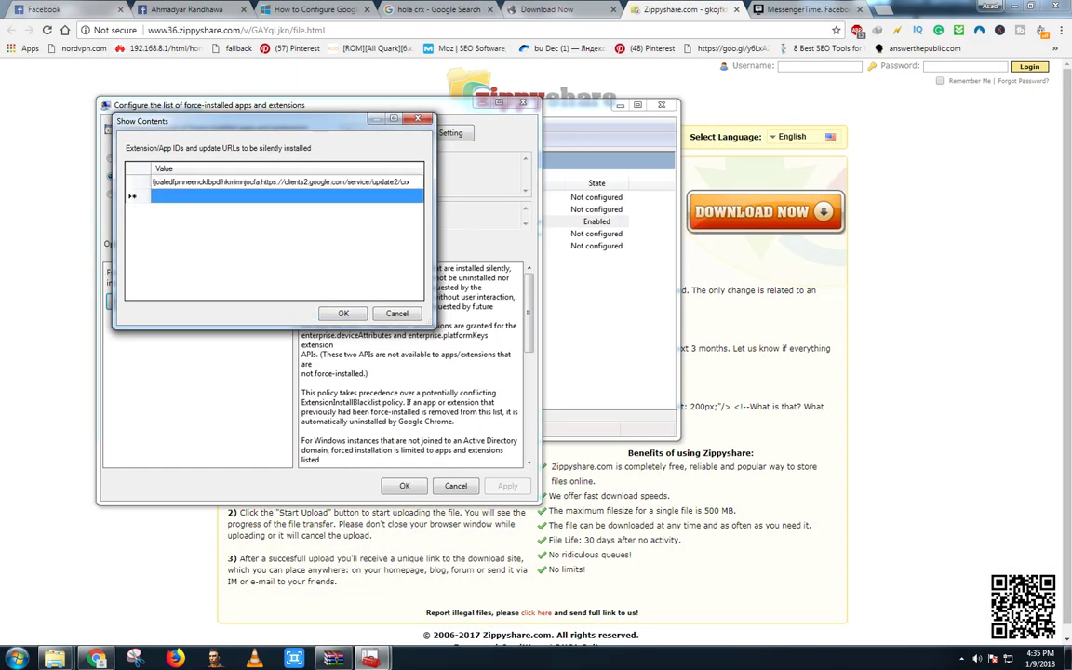
pyautogui.rightClick(200, 195)
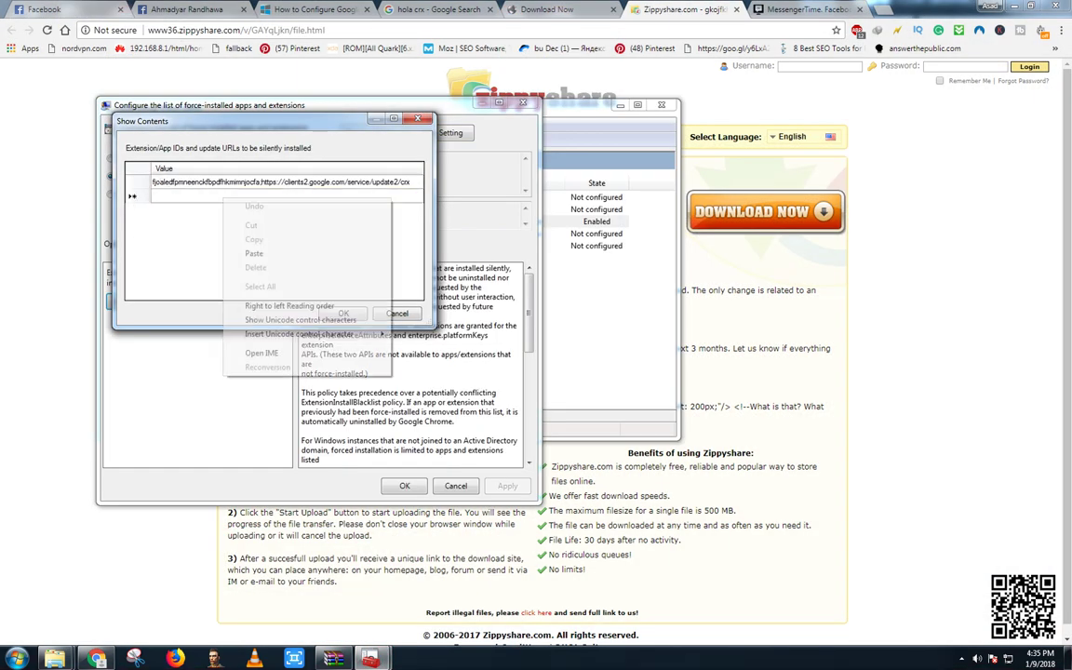
pyautogui.click(233, 259)
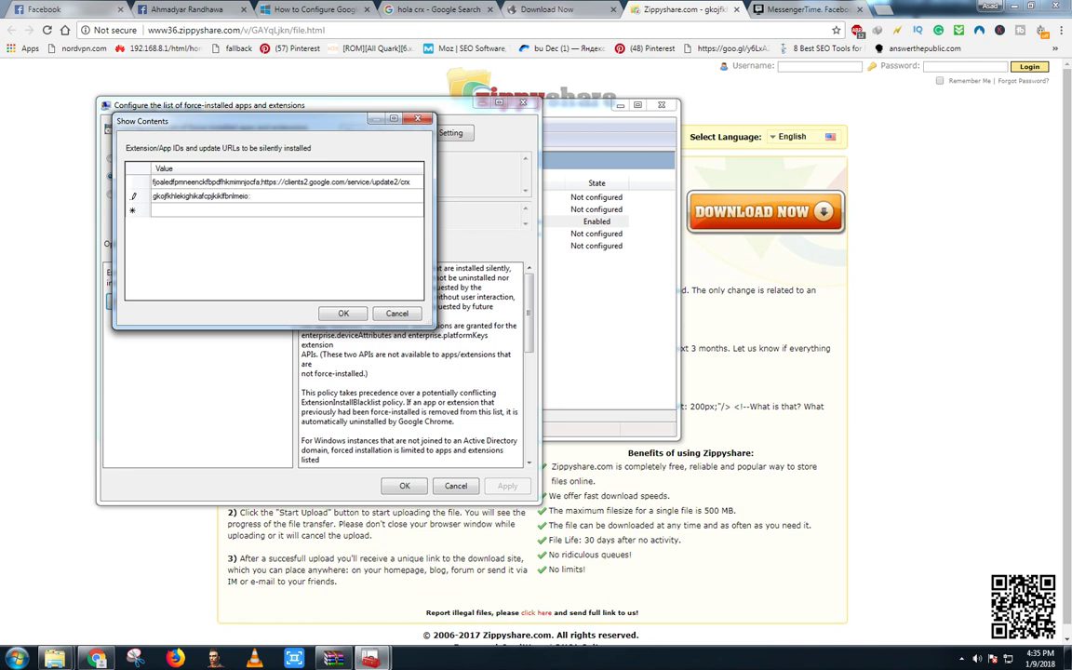
pyautogui.click(281, 183)
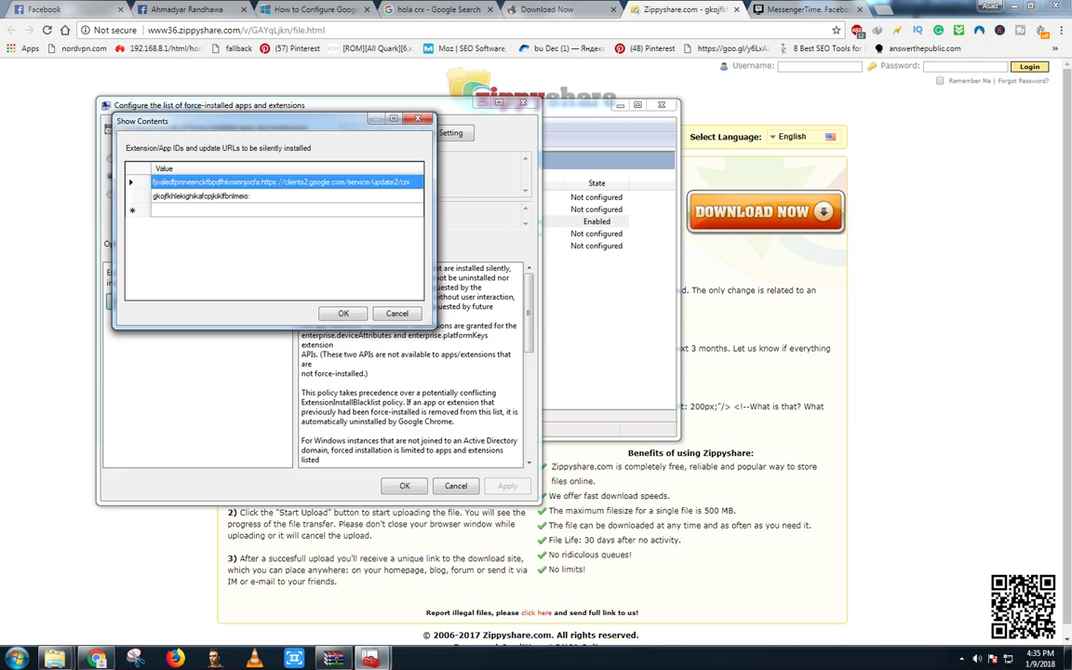
pyautogui.click(276, 182)
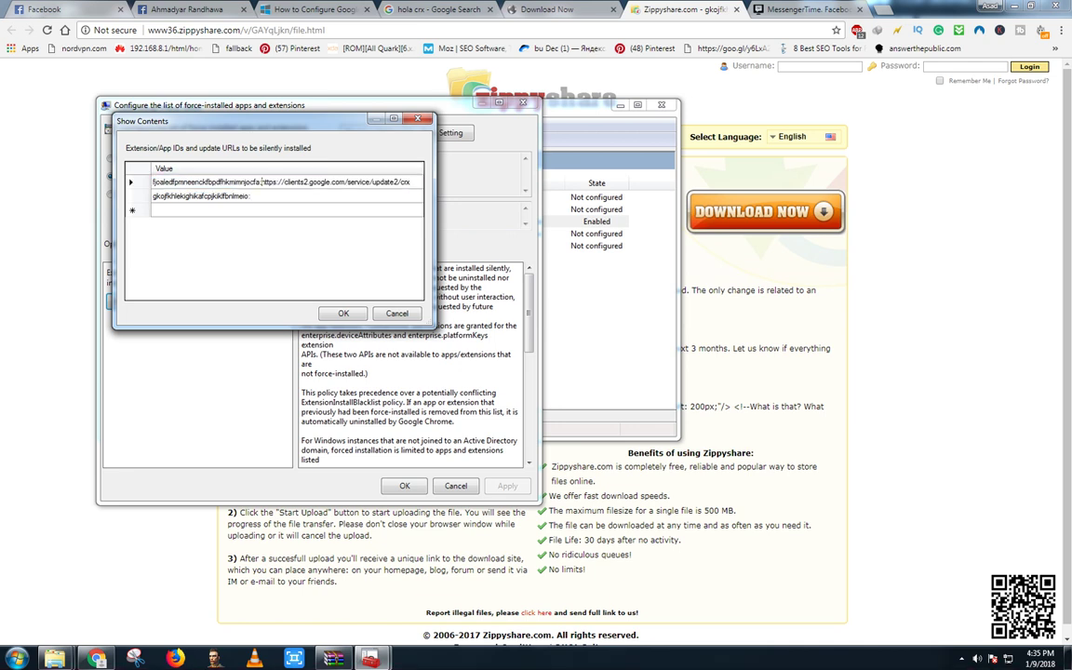
pyautogui.moveTo(262, 182); pyautogui.dragTo(373, 181)
pyautogui.rightClick(376, 183)
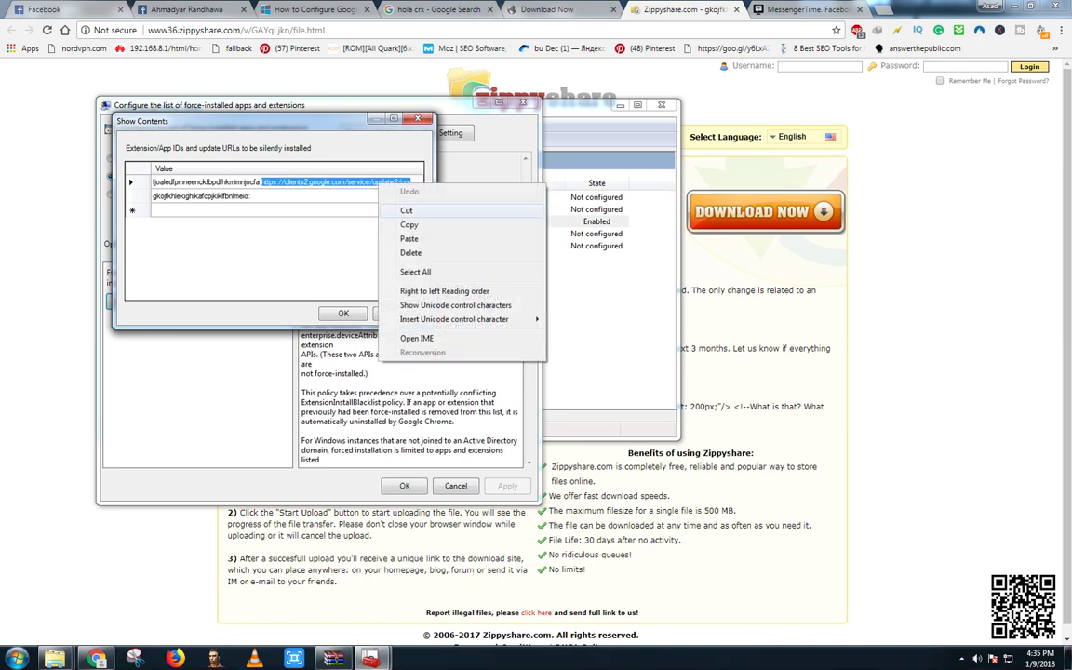
pyautogui.click(408, 224)
pyautogui.click(276, 197)
pyautogui.click(295, 196)
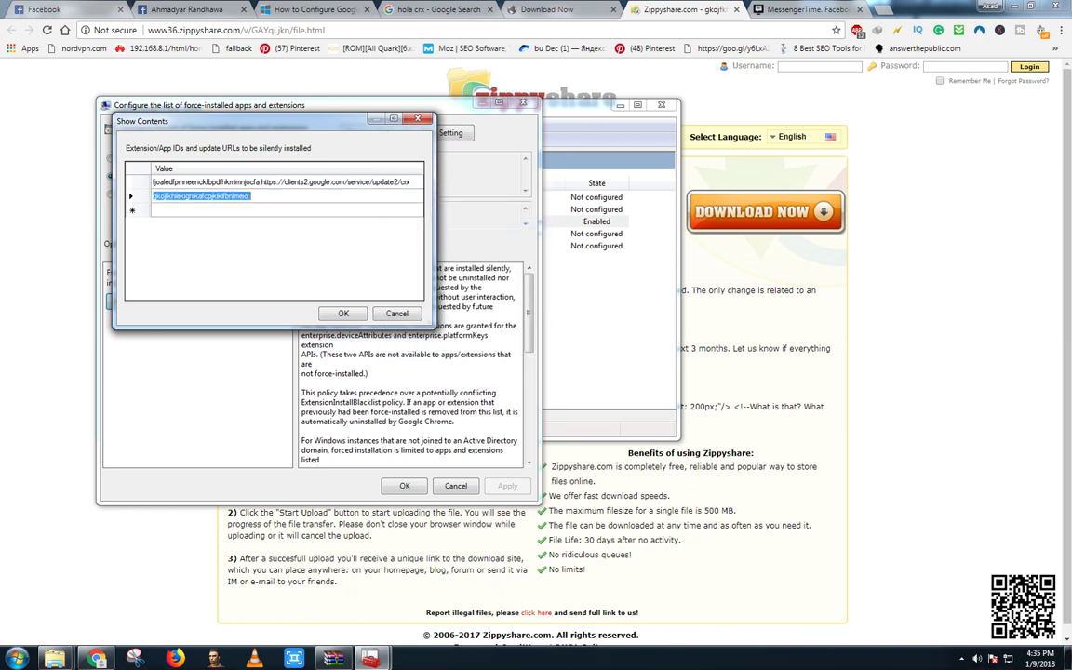
pyautogui.click(295, 196)
pyautogui.write(';')
pyautogui.rightClick(295, 197)
pyautogui.click(326, 251)
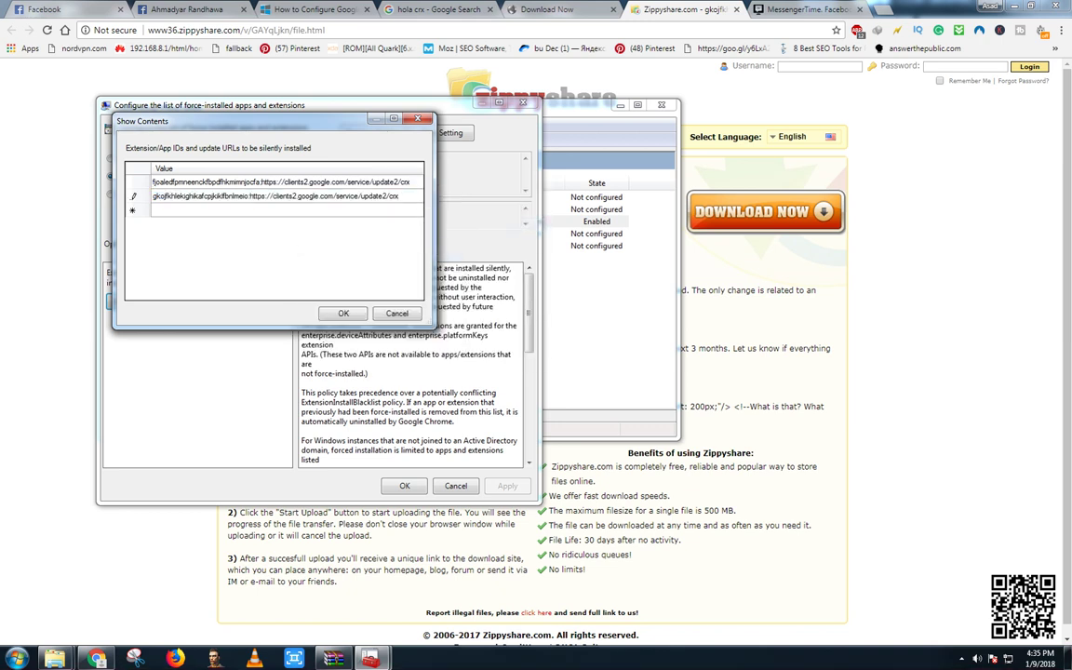
# - Save the extension list and the force-install policy, and close the Local Group Policy Editor
pyautogui.click(343, 314)
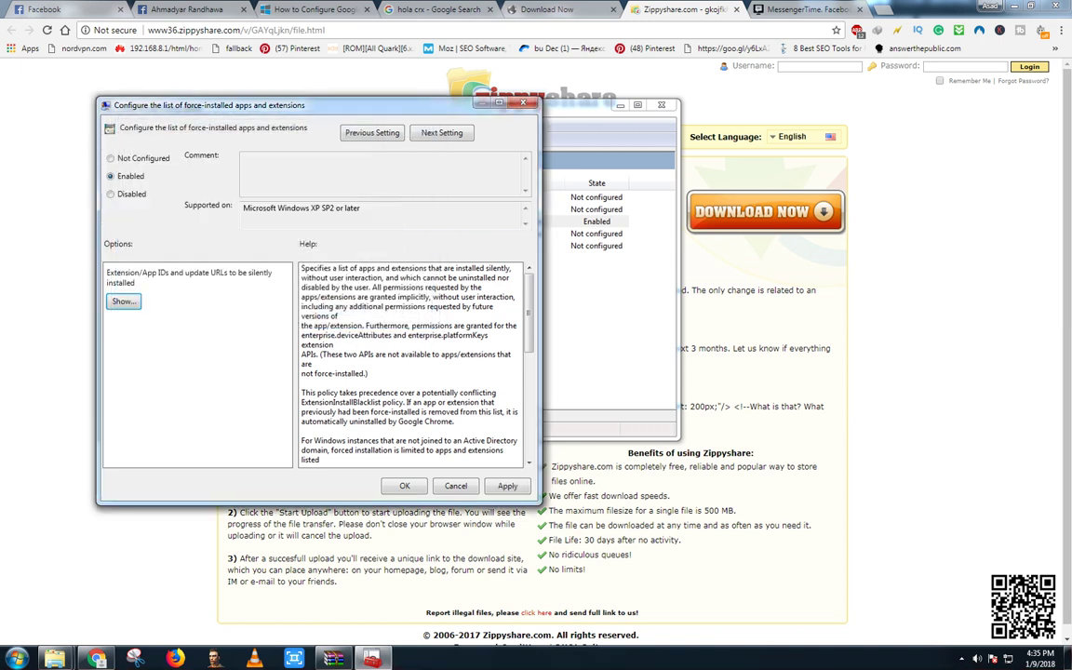
pyautogui.click(404, 486)
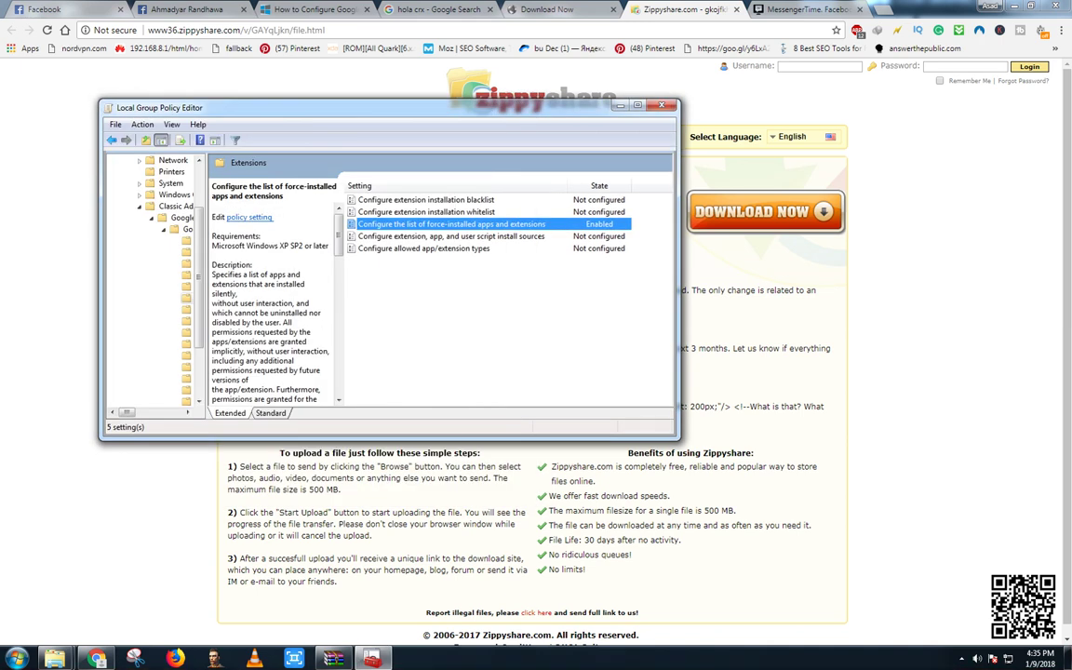
pyautogui.click(662, 105)
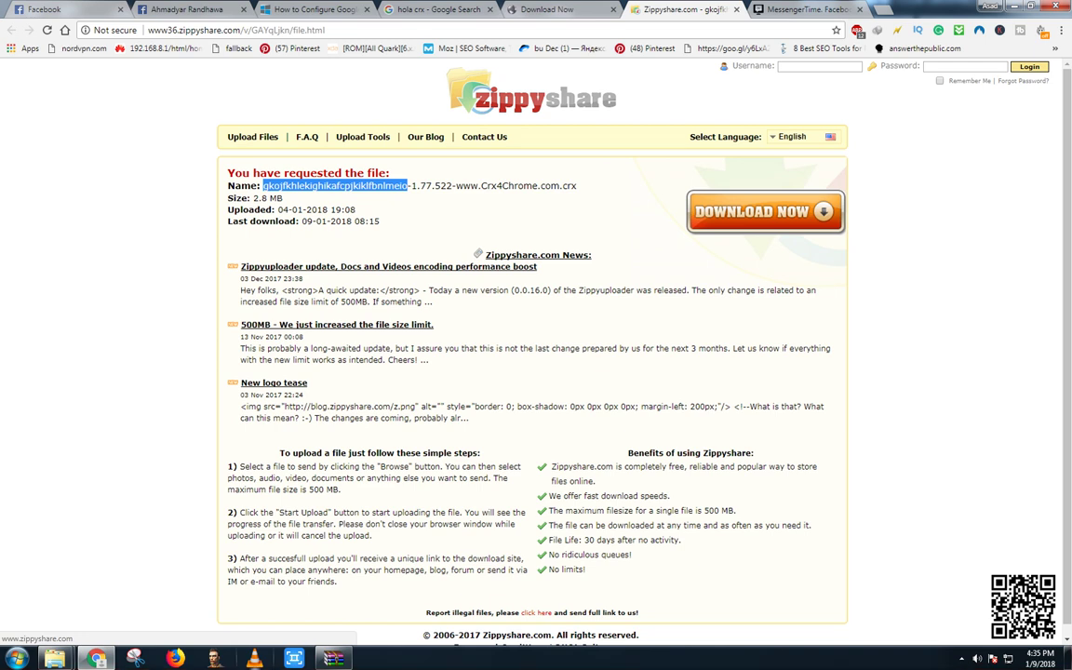
pyautogui.click(333, 658)
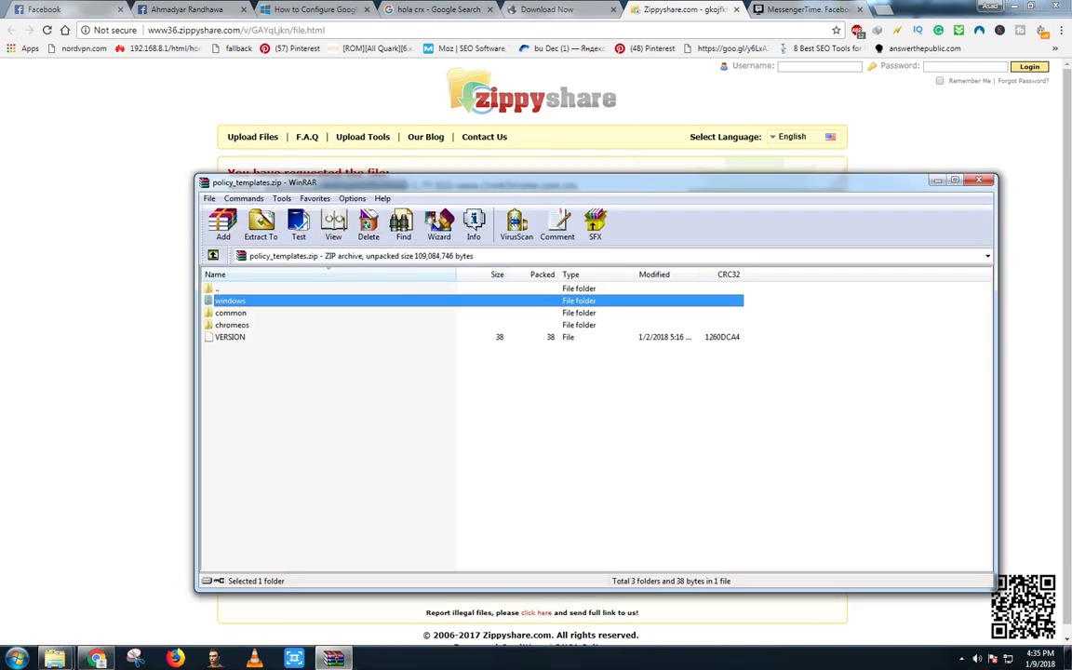
# - Open Chrome's settings and go to chrome://extensions from there
pyautogui.click(1061, 30)
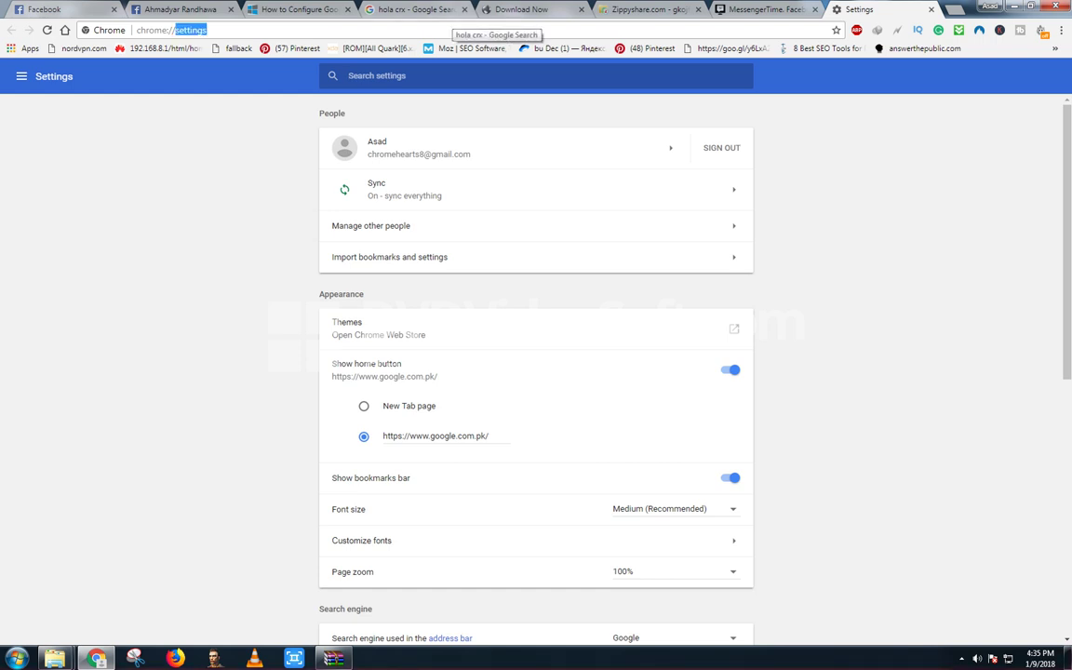
pyautogui.write('extensio')
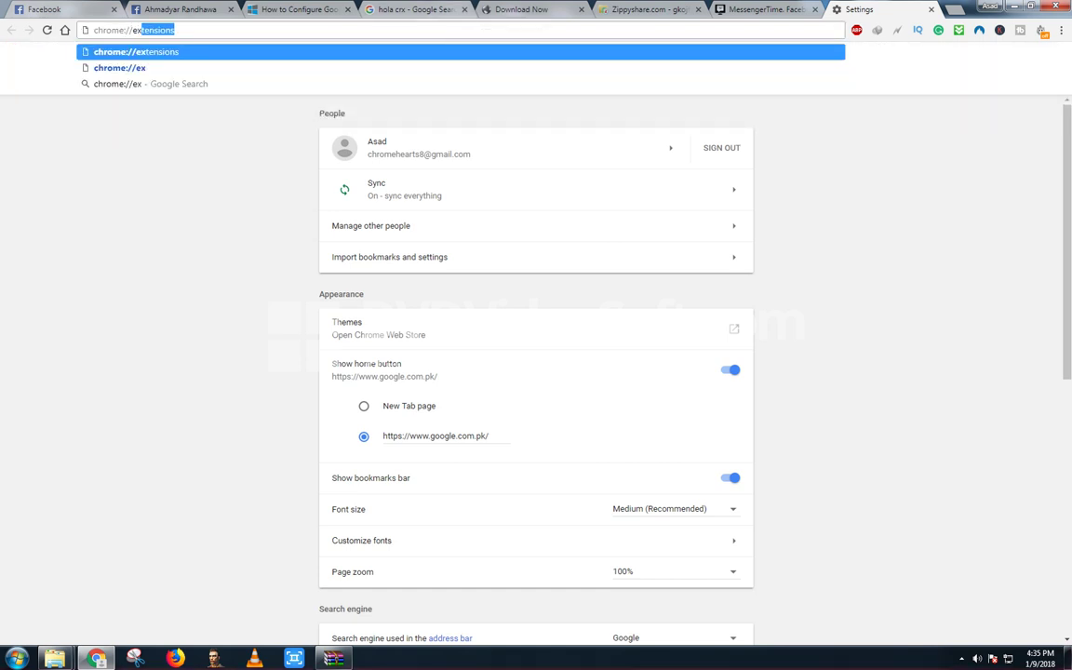
pyautogui.press('Return')
# - Look through the installed extensions for the Unlimited Free VPN - Hola entry and examine it
pyautogui.scroll(-3, 536, 373)
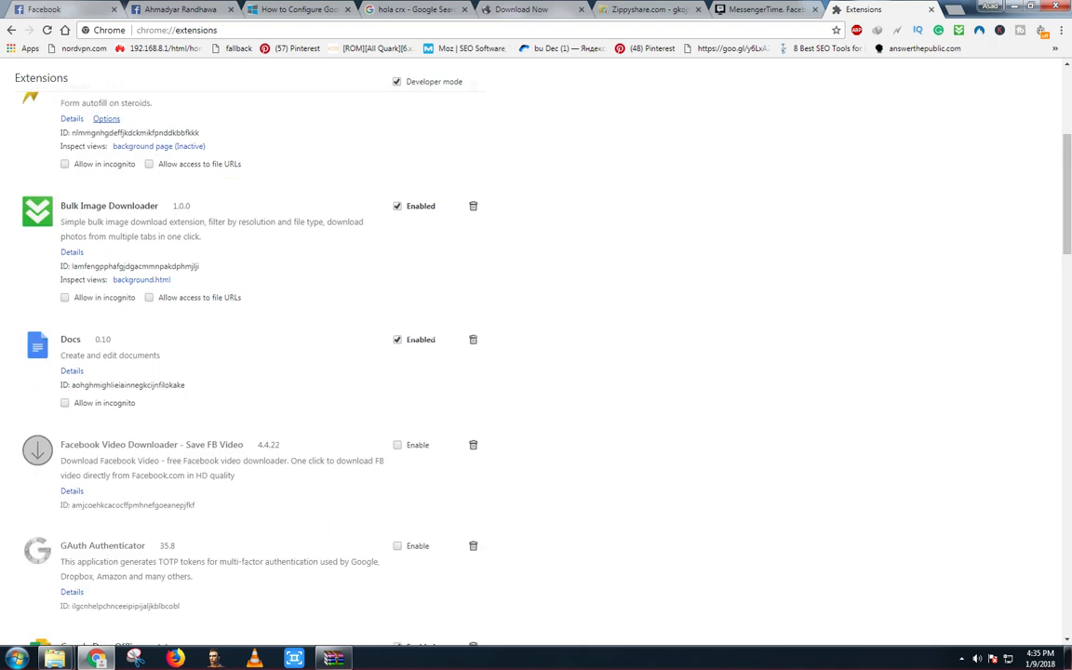
pyautogui.scroll(-3, 536, 372)
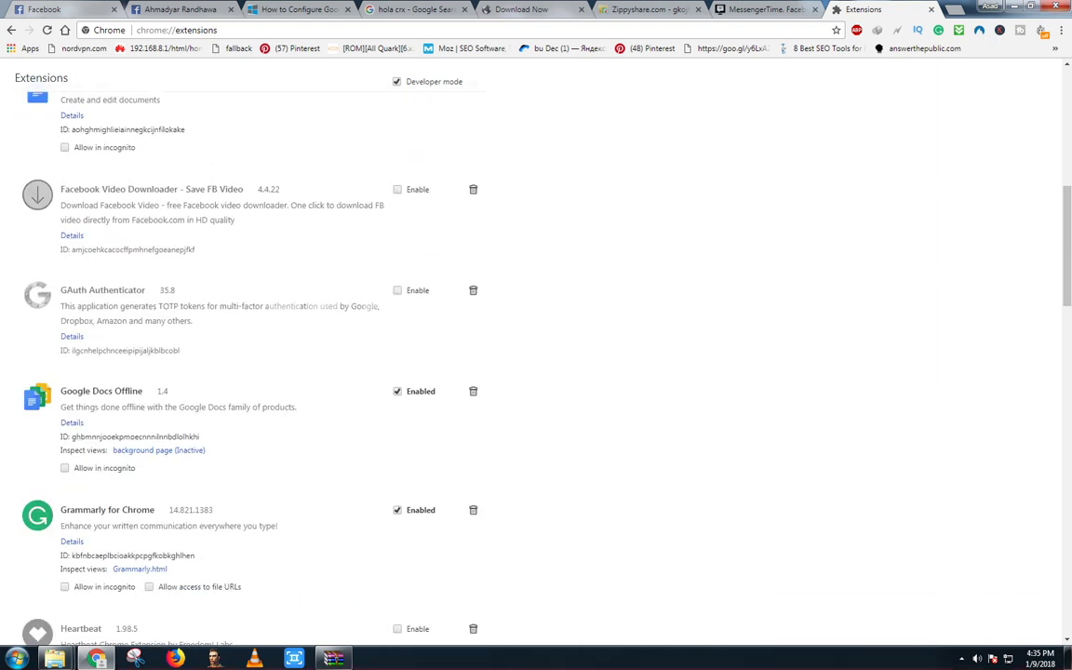
pyautogui.scroll(-10, 536, 372)
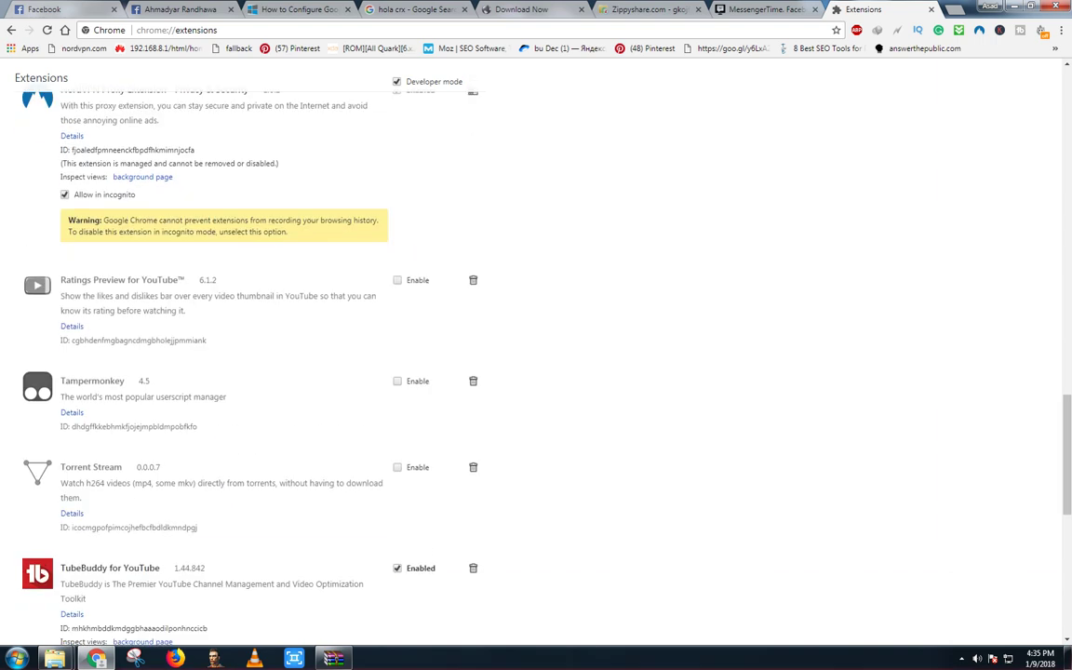
pyautogui.scroll(-4, 536, 373)
pyautogui.scroll(-2, 536, 372)
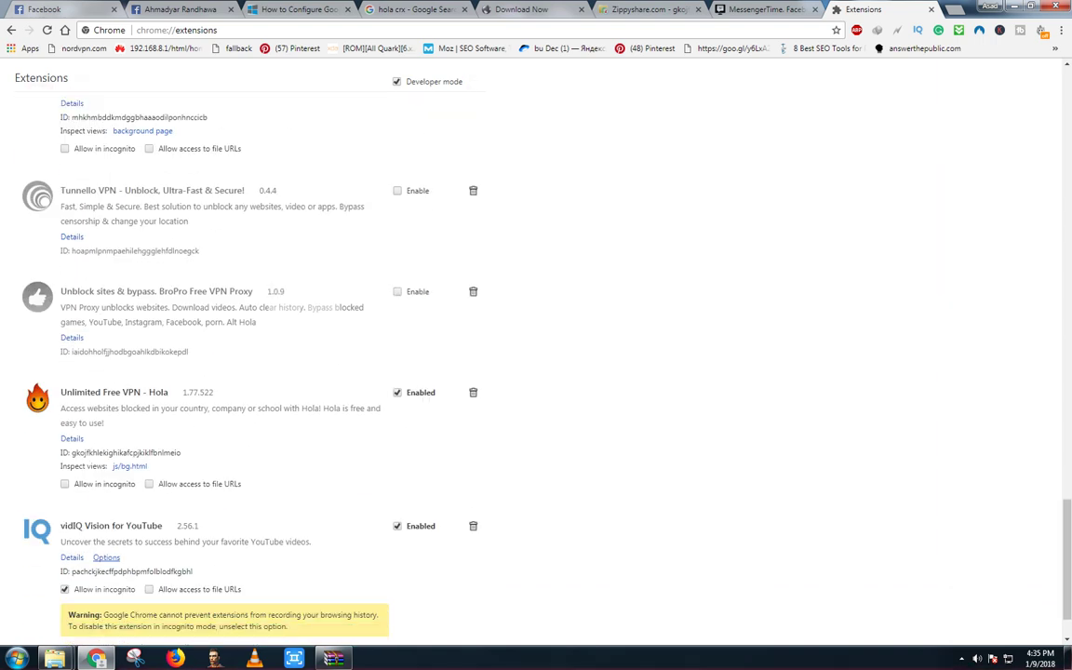
pyautogui.tripleClick(82, 393)
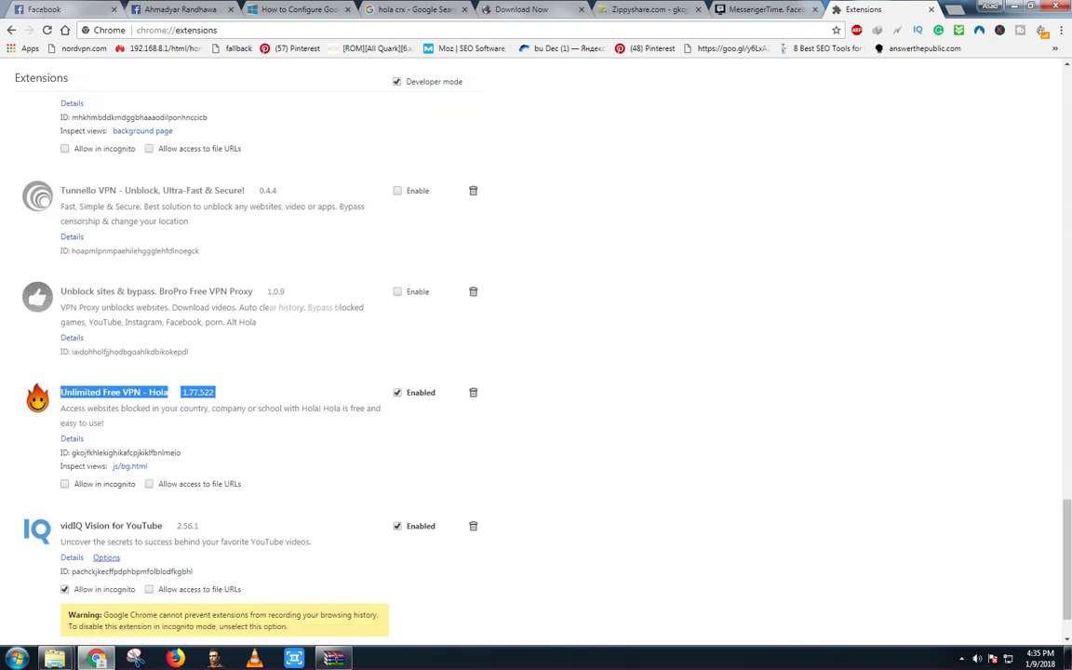
pyautogui.click(112, 391)
pyautogui.doubleClick(111, 392)
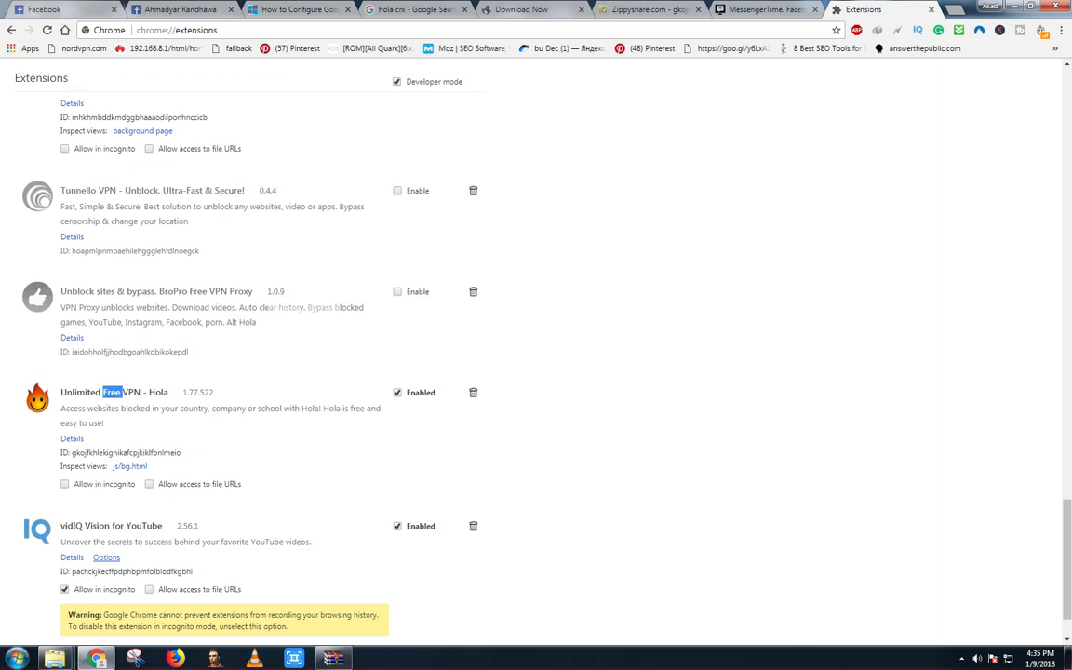